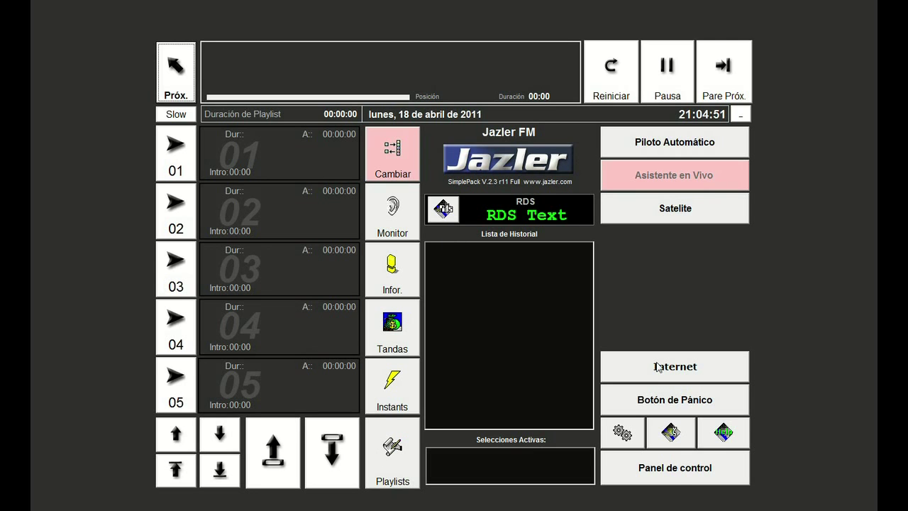
- Open the Control Panel's automatic program settings and review the half-hour slots in Estructura de Programa Automático
left_click(679, 477)
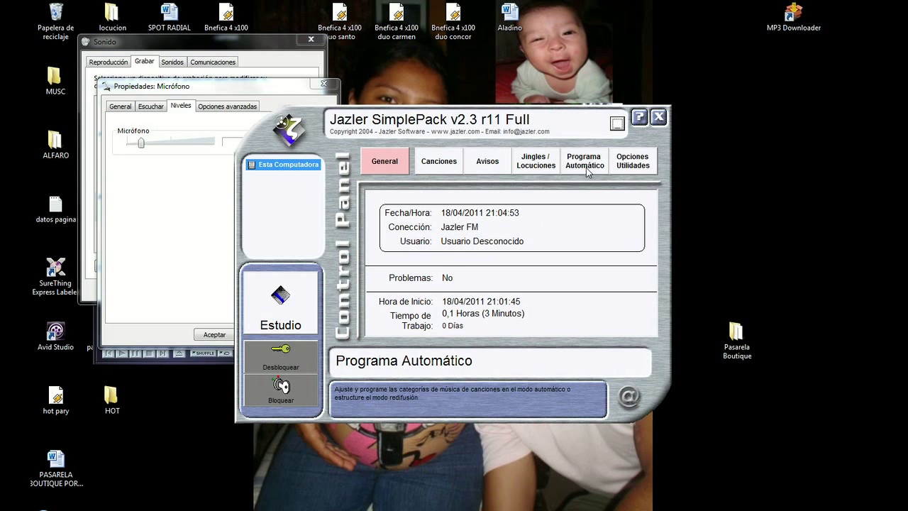
left_click(585, 170)
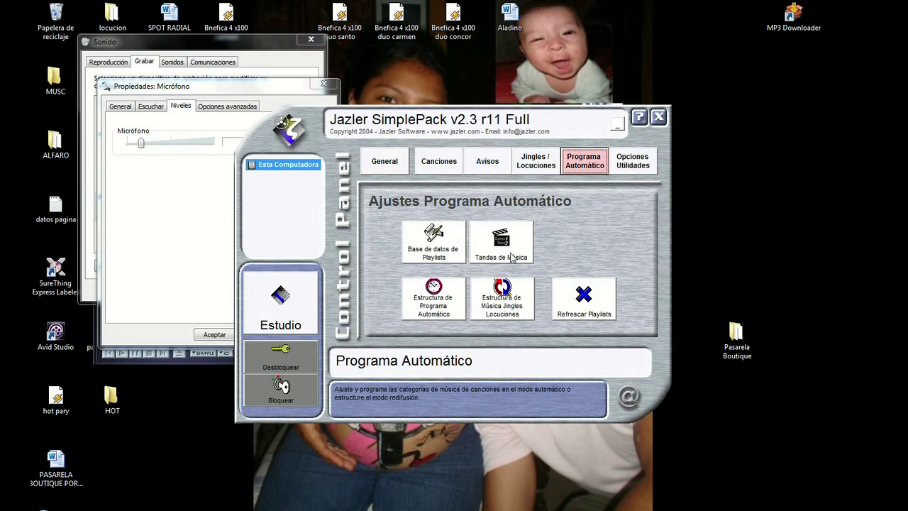
left_click(429, 305)
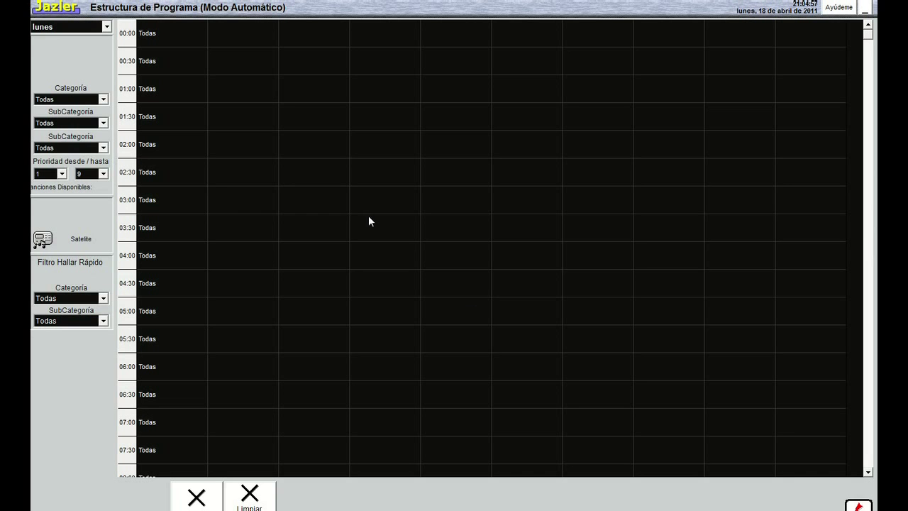
left_click_drag(868, 35, 851, 470)
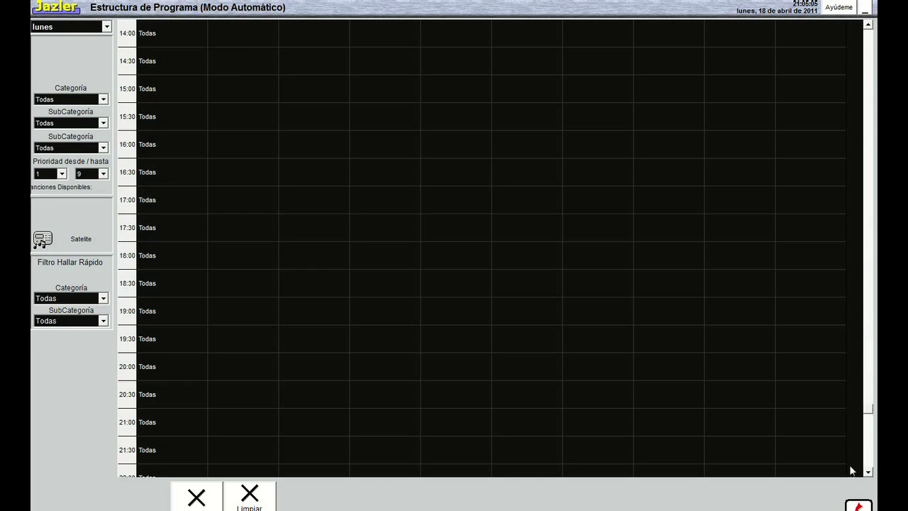
left_click(858, 504)
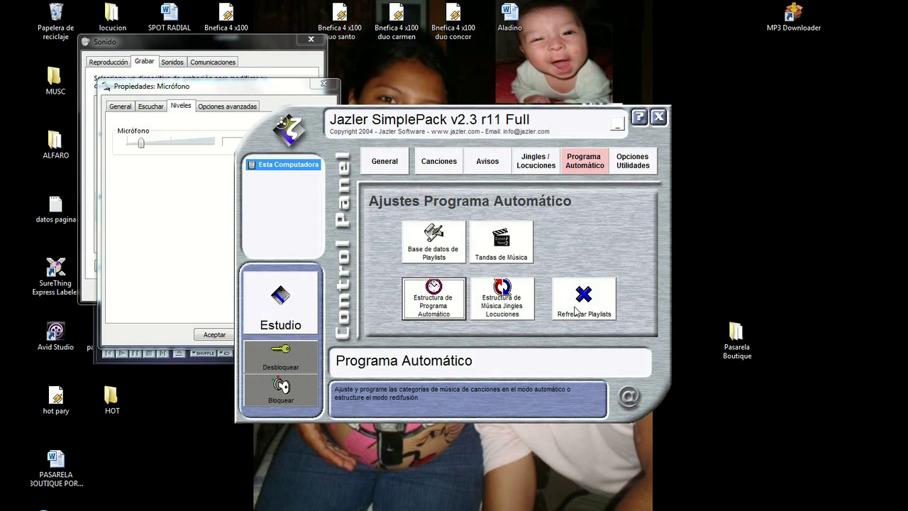
- Open the playlist database and delete the sample playlist "Test Playlist"
left_click(439, 256)
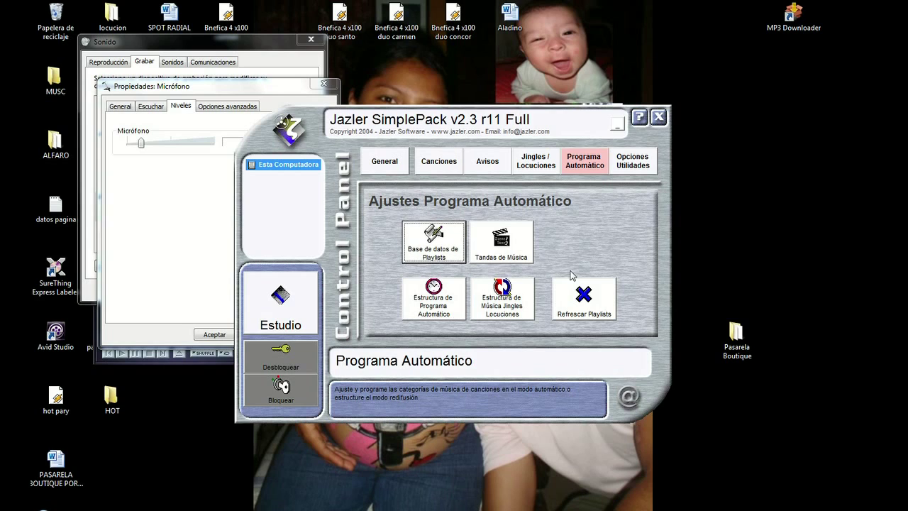
left_click(433, 247)
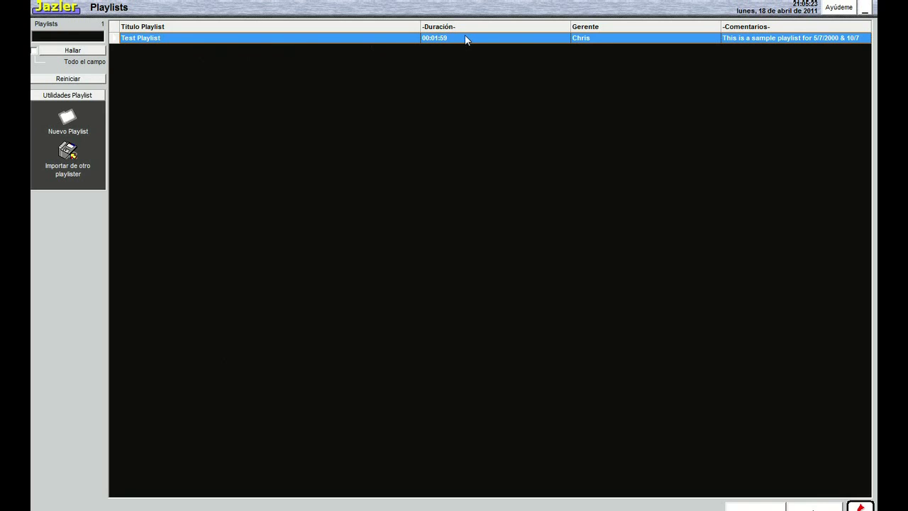
key("Delete")
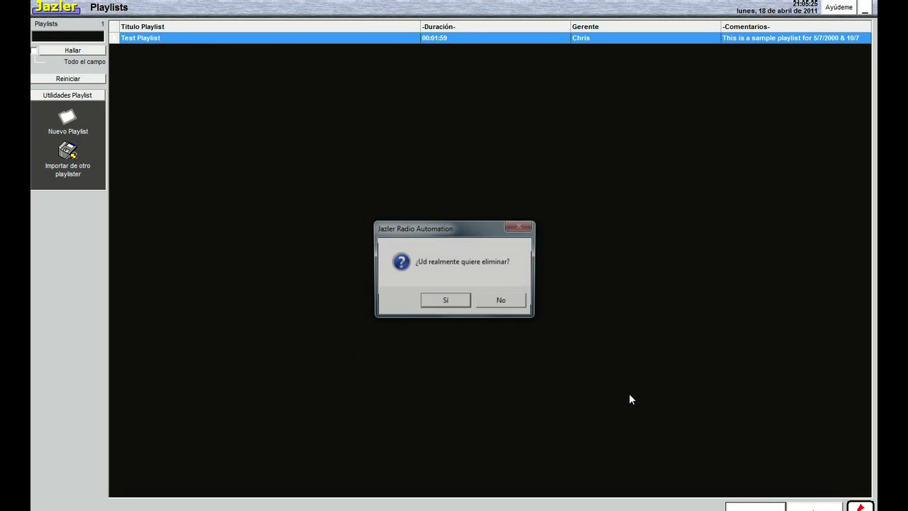
left_click(445, 302)
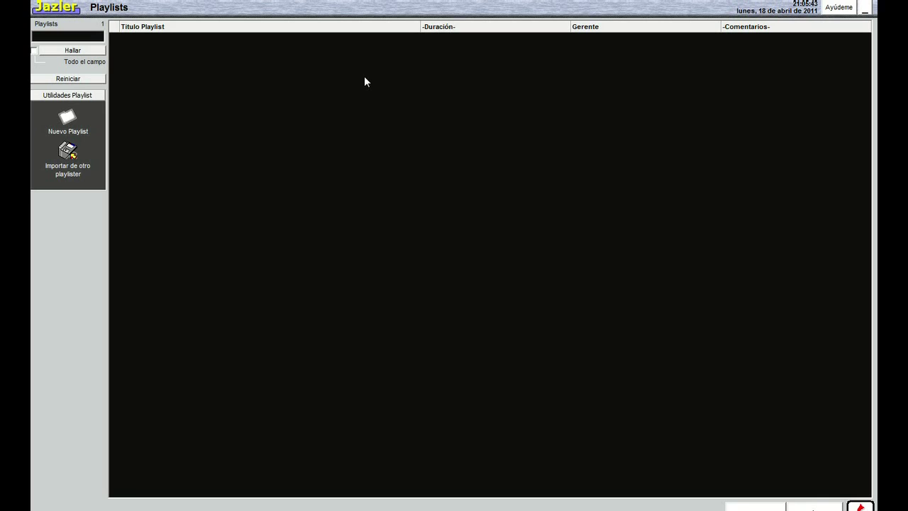
- Look at the options for importing from another playlister and close them without importing anything
left_click(67, 151)
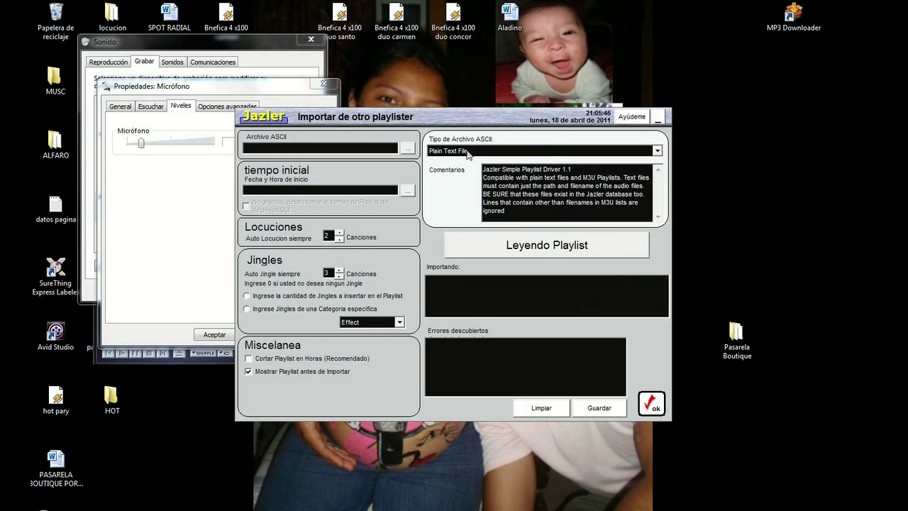
left_click(407, 147)
left_click(643, 113)
left_click(651, 403)
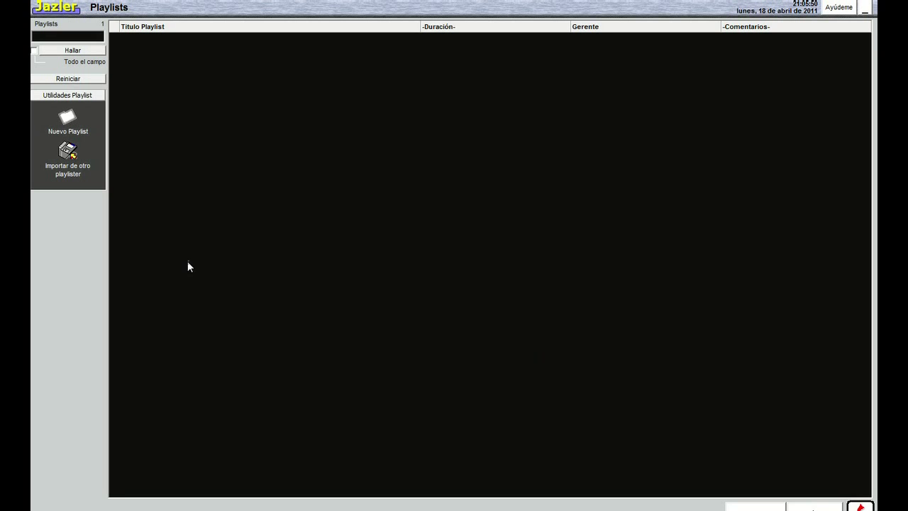
- Create a new playlist, keeping the suggested date-and-time name
left_click(61, 120)
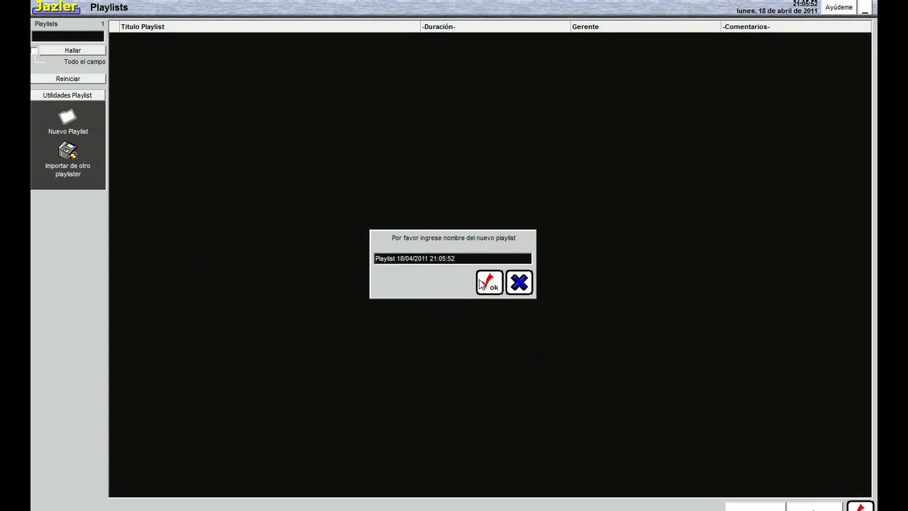
left_click_drag(471, 259, 324, 253)
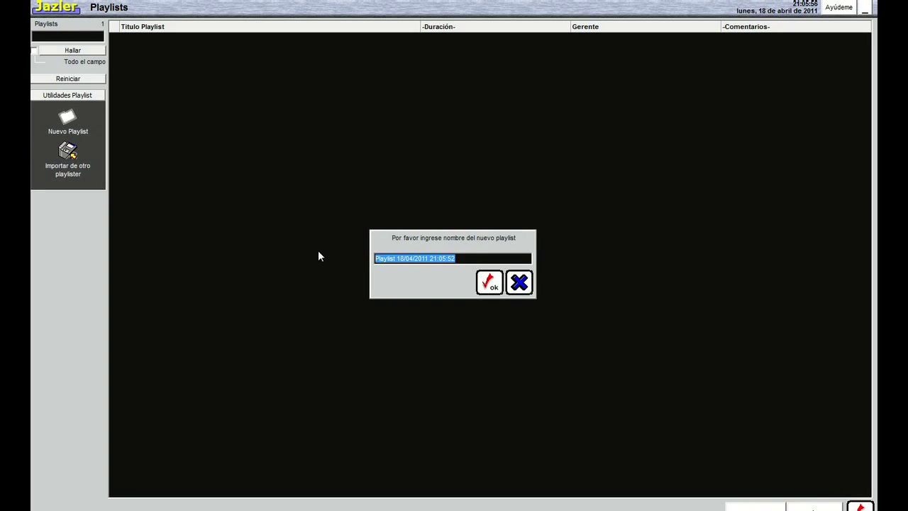
type("PLAY")
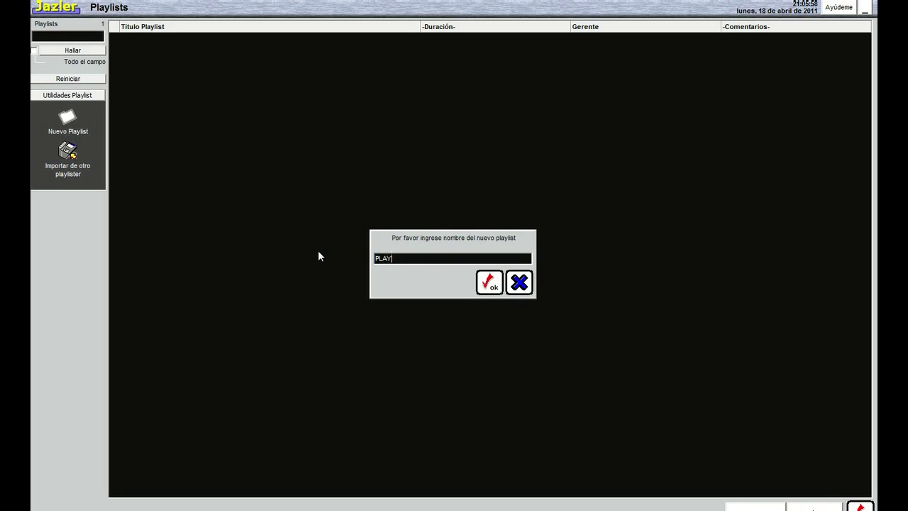
left_click(495, 284)
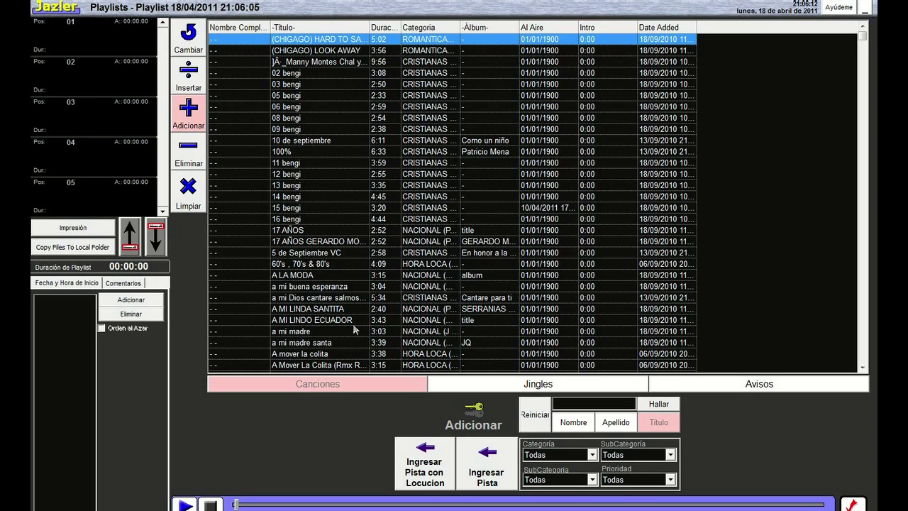
- Filter the song list by category SALSA and subcategory EXITO, and widen the Categoría column to show its full text
left_click(564, 455)
scroll(565, 445, "down", 6)
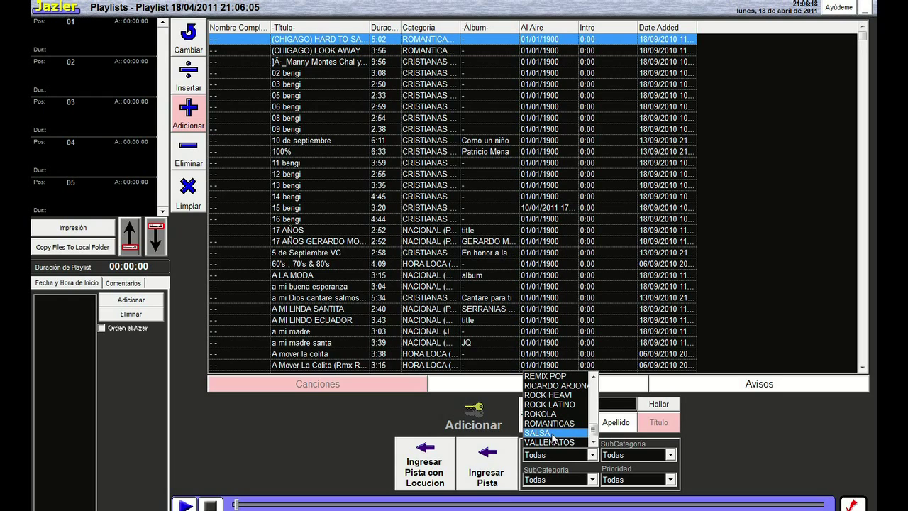
left_click(552, 433)
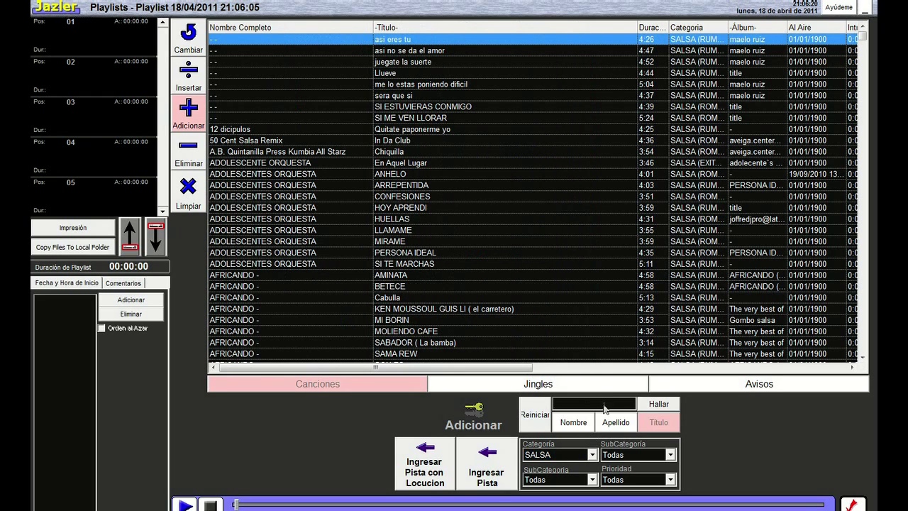
left_click(670, 455)
left_click(641, 432)
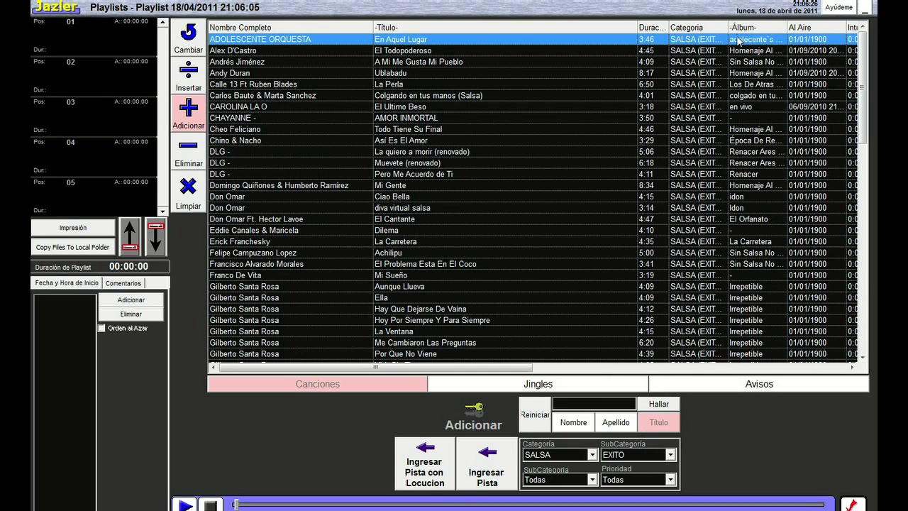
left_click_drag(729, 28, 766, 28)
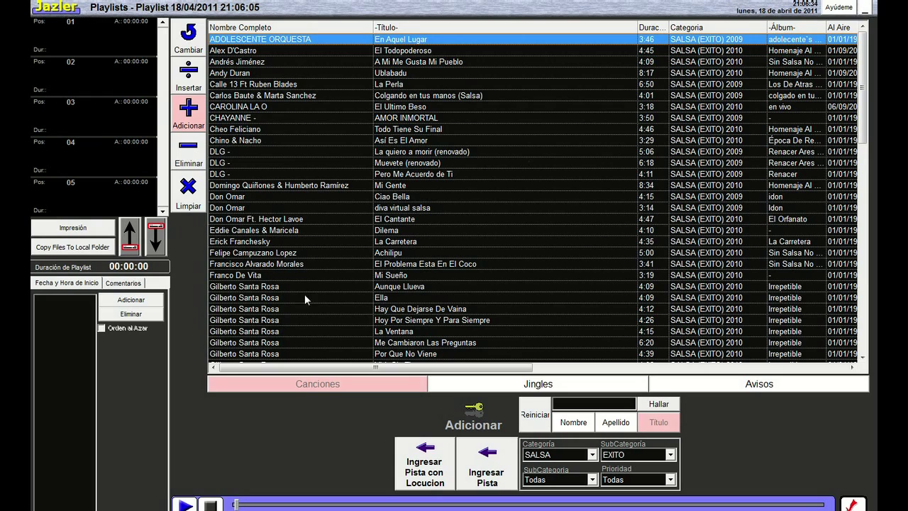
- Preview the songs "Aunque Llueva" and "Me Cambiaron Las Preguntas" from the filtered list
left_click(394, 287)
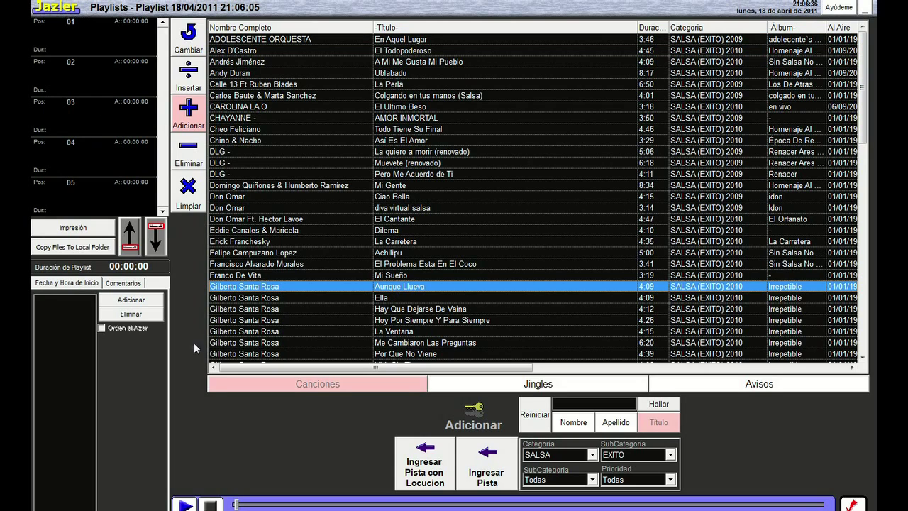
left_click(184, 505)
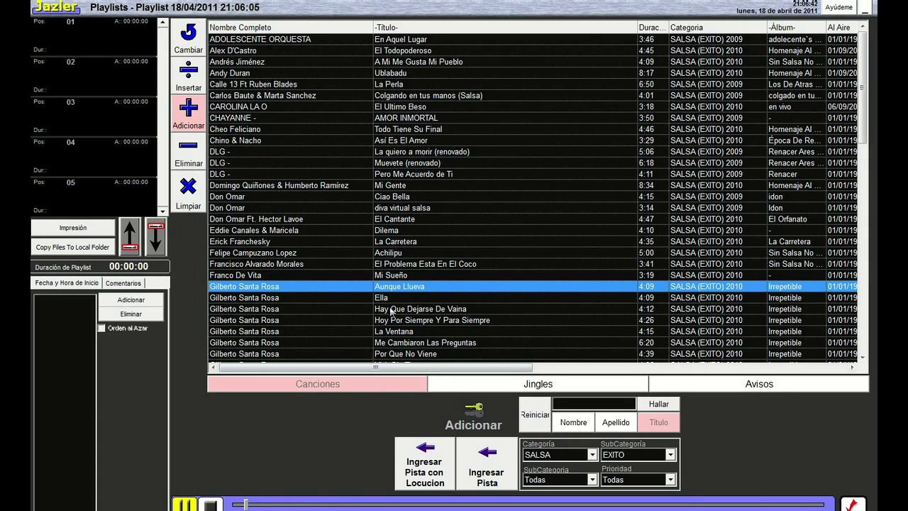
left_click(377, 342)
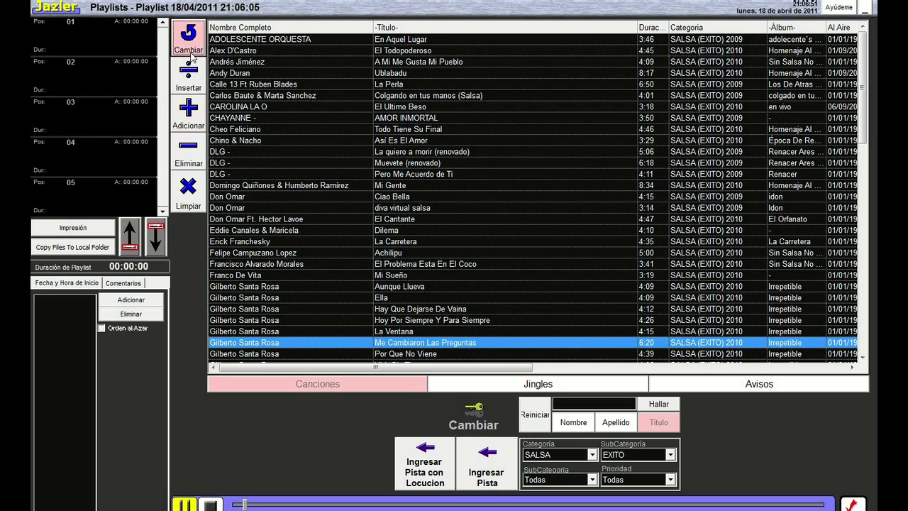
- Select playlist position 01 and add "Me Cambiaron Las Preguntas" to the playlist in Adicionar mode
left_click(193, 119)
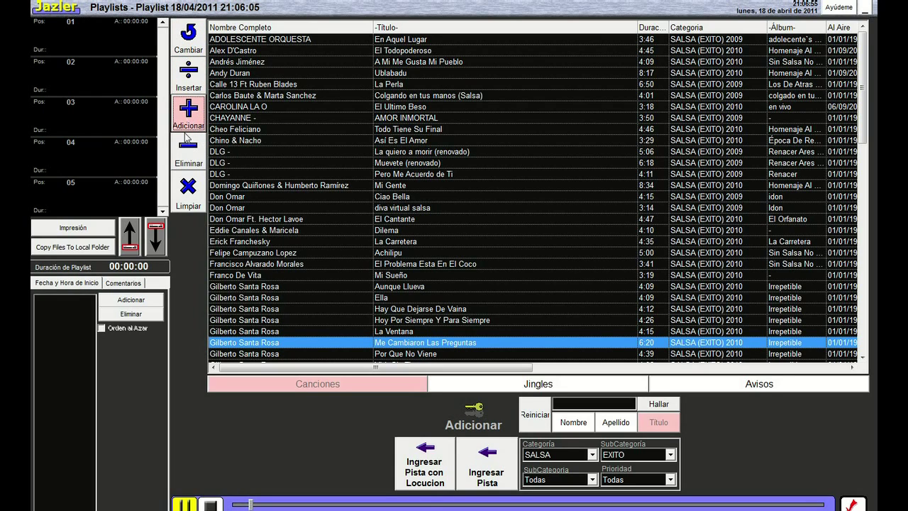
left_click(183, 44)
left_click(108, 45)
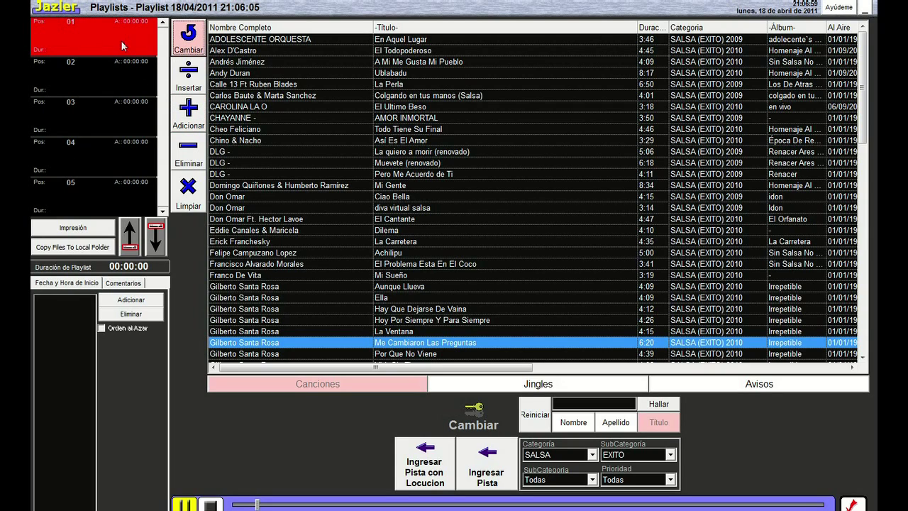
left_click(193, 82)
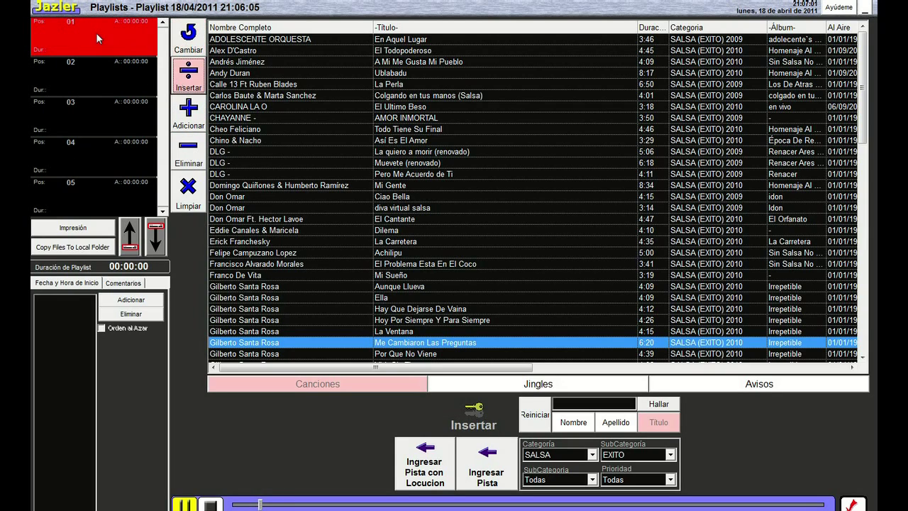
left_click(193, 122)
left_click(507, 469)
- Preview the songs "La Perla" and "Ublabadu", skipping ahead within the latter
left_click(395, 85)
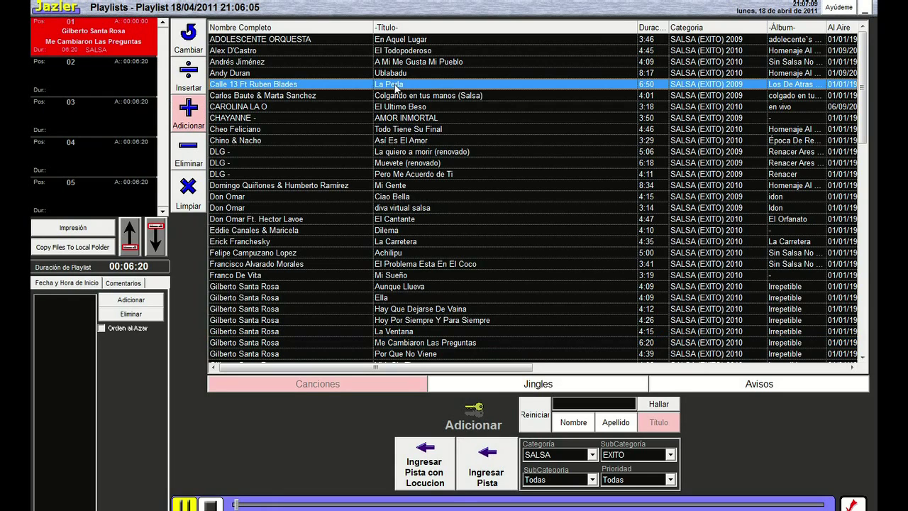
left_click(399, 74)
left_click(301, 504)
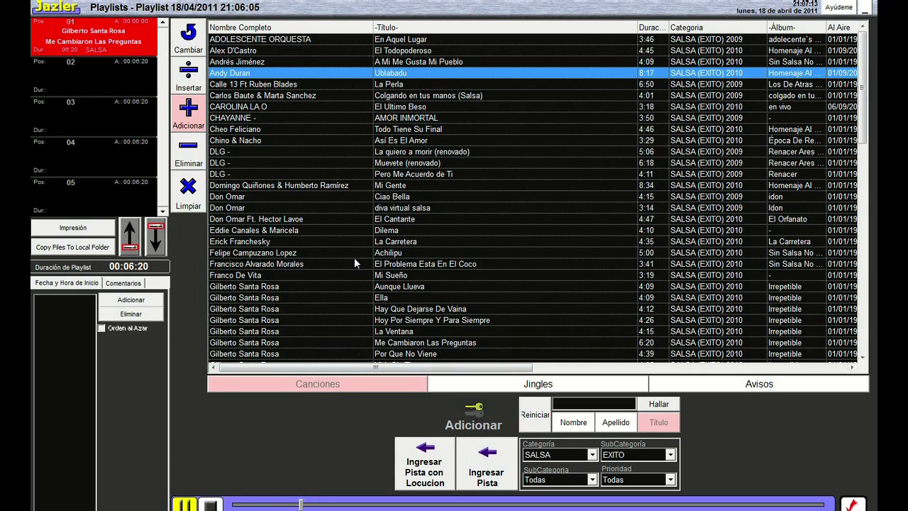
- Add the songs "diva virtual salsa" and "Me Basta" to the playlist without a voice-over
left_click(402, 207)
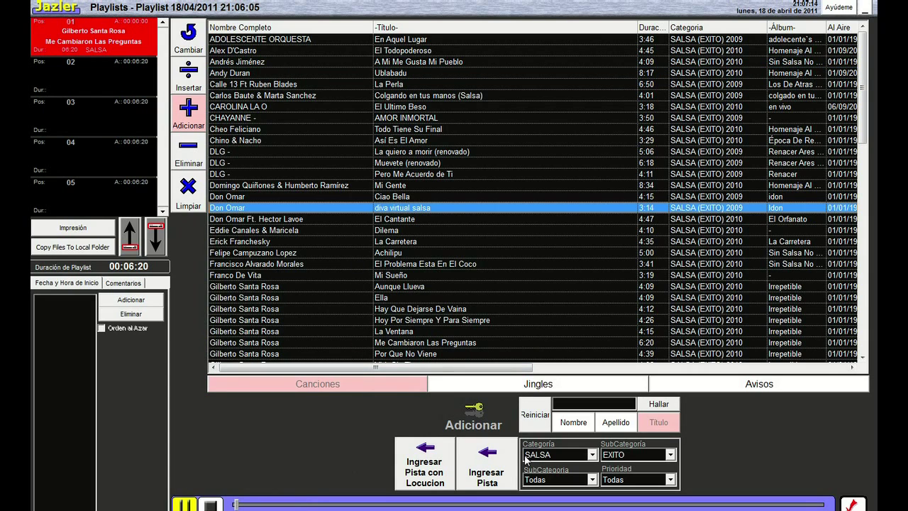
left_click(488, 470)
scroll(864, 117, "down", 5)
left_click(478, 253)
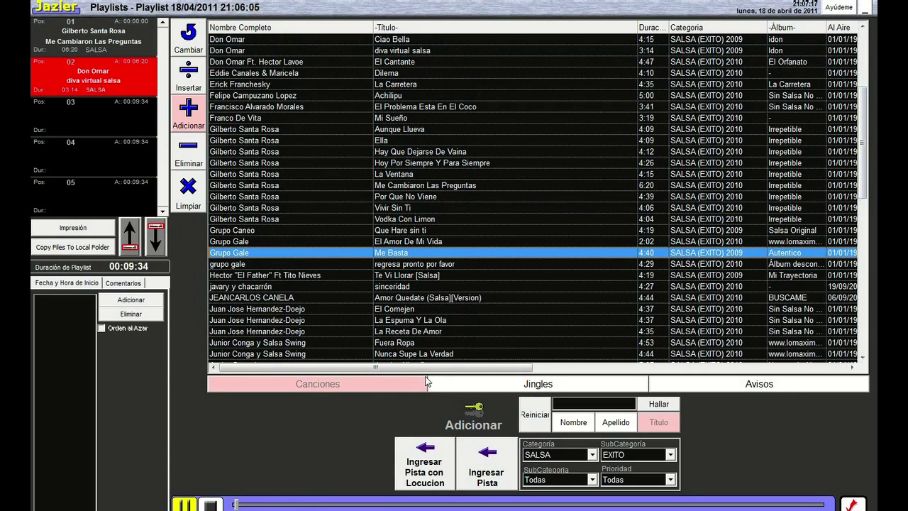
left_click(489, 472)
- Add "La Receta De Amor" and "Nunca Supe La Verdad" to the end of the playlist
double_click(371, 334)
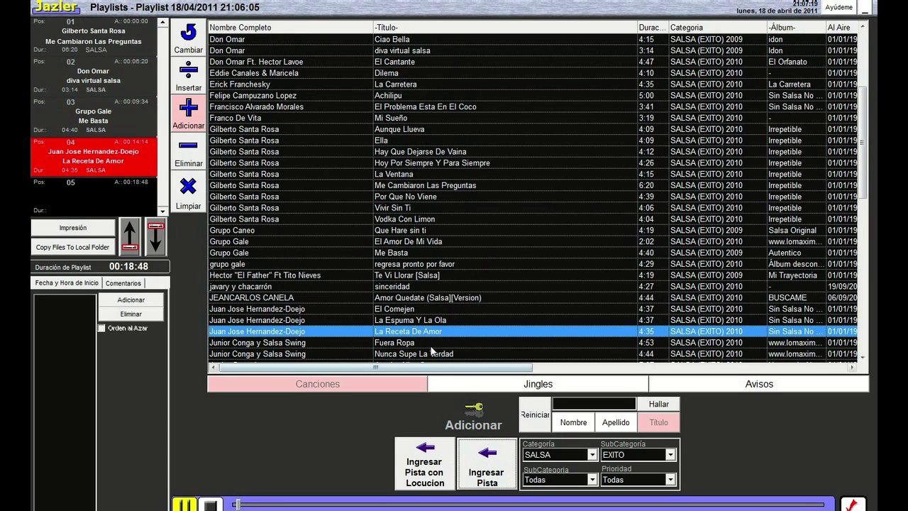
left_click(429, 344)
scroll(415, 341, "down", 1)
left_click(415, 332)
scroll(418, 340, "down", 1)
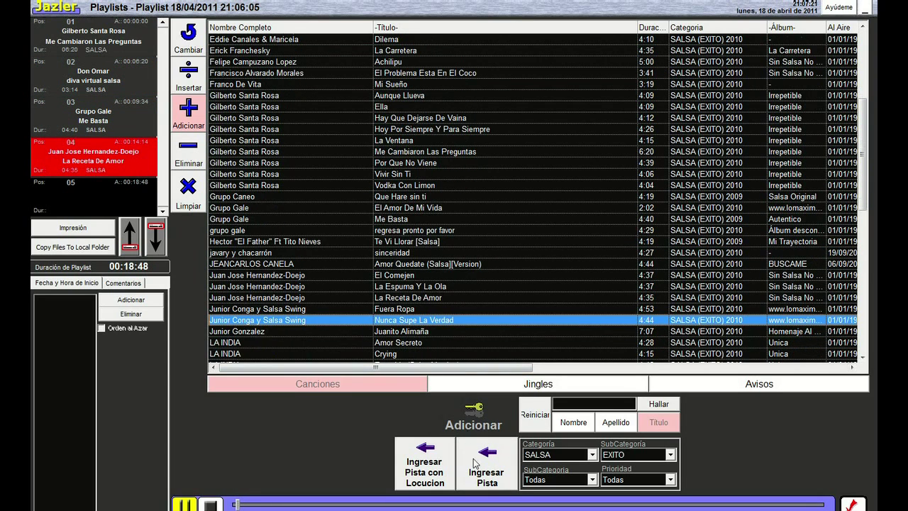
left_click(486, 471)
- Add the LA INDIA songs "Amor Secreto" and "Crying" to the end of the playlist
left_click(407, 343)
scroll(429, 365, "down", 1)
left_click(487, 472)
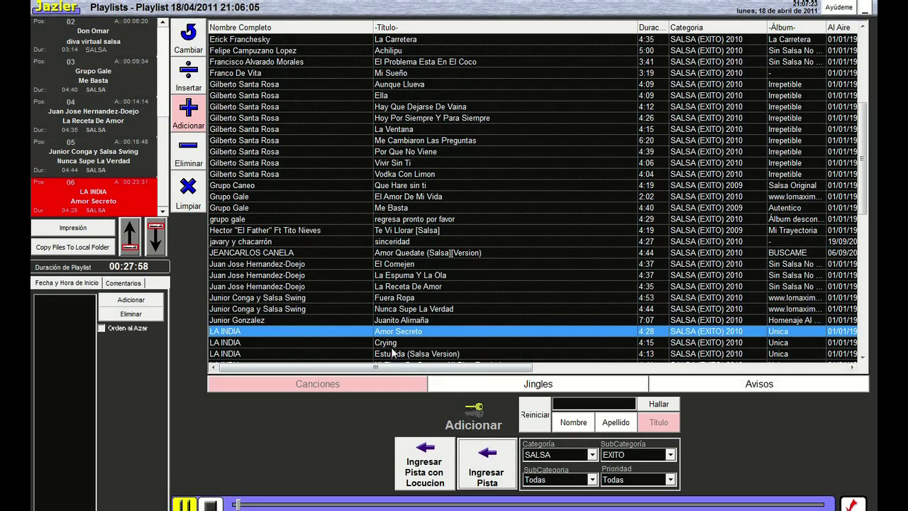
left_click(394, 345)
left_click(496, 485)
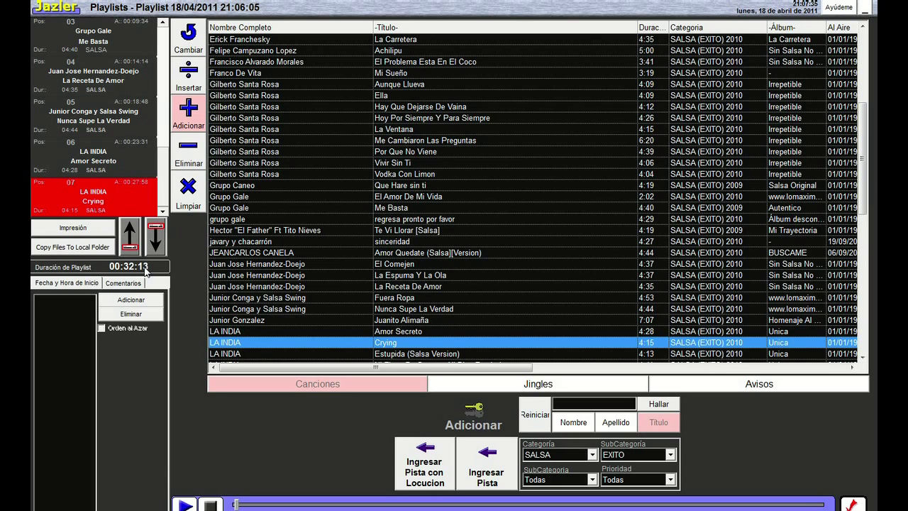
- Schedule the playlist to start today at 21:10, keeping the current Windows colour scheme and turning off its performance message
left_click(68, 287)
left_click(132, 300)
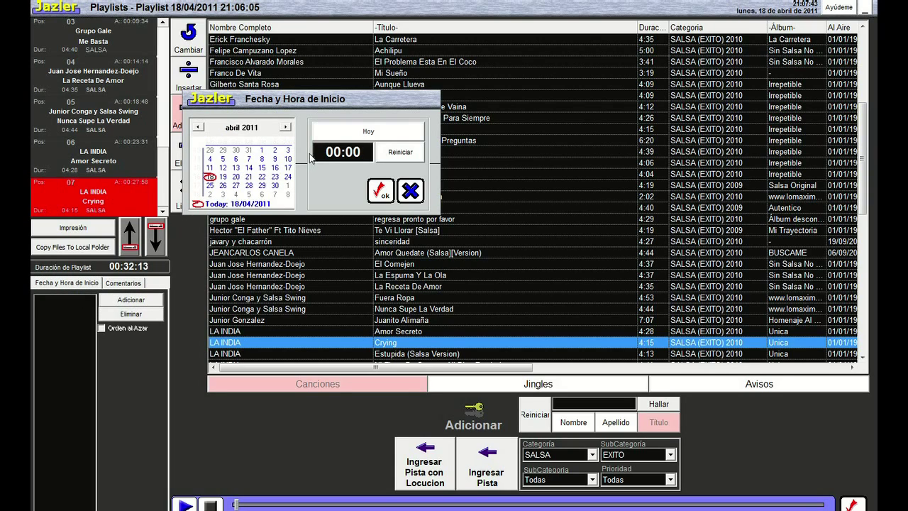
left_click(342, 151)
type("21")
left_click(350, 151)
key("BackSpace")
type("10")
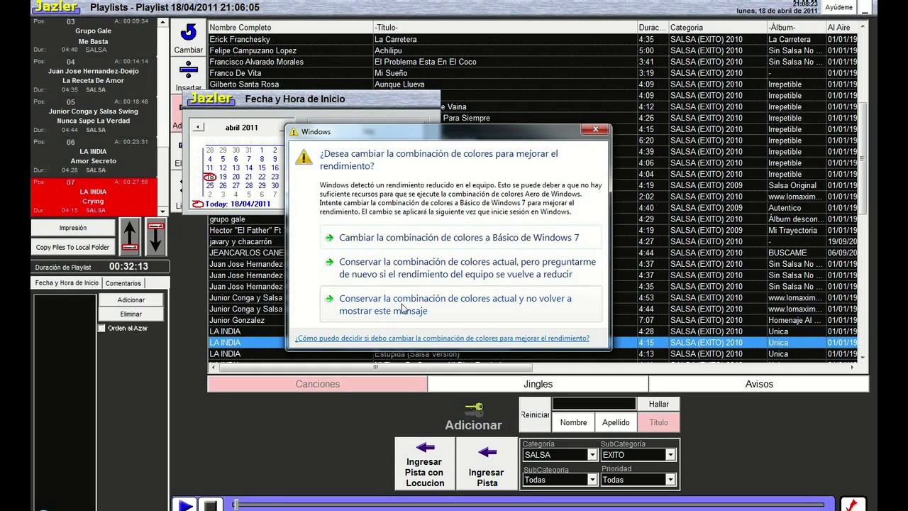
left_click(404, 308)
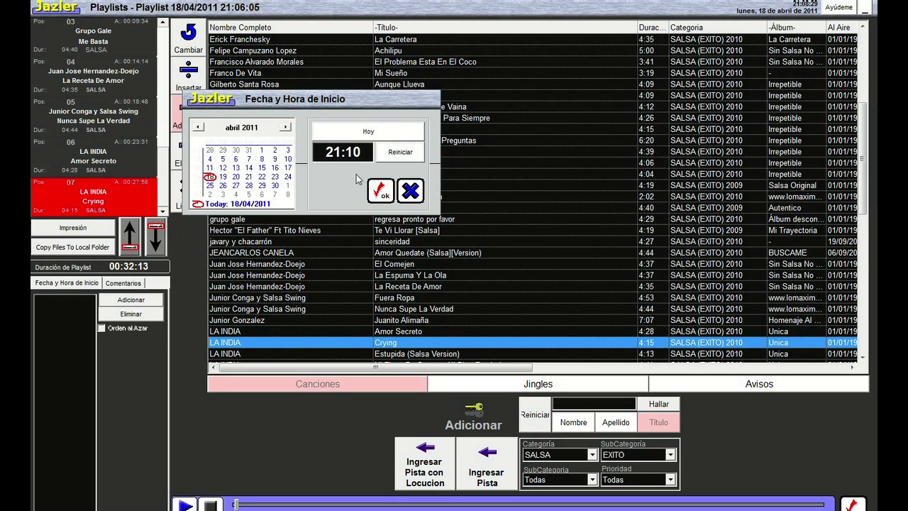
left_click(379, 194)
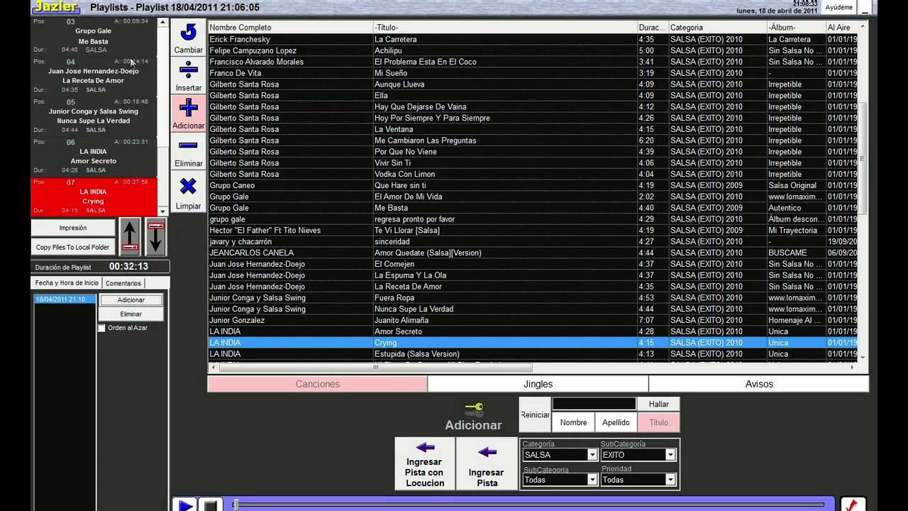
- Preview the jingle "siente la musica" and insert it in the playlist before "diva virtual salsa"
left_click(108, 50)
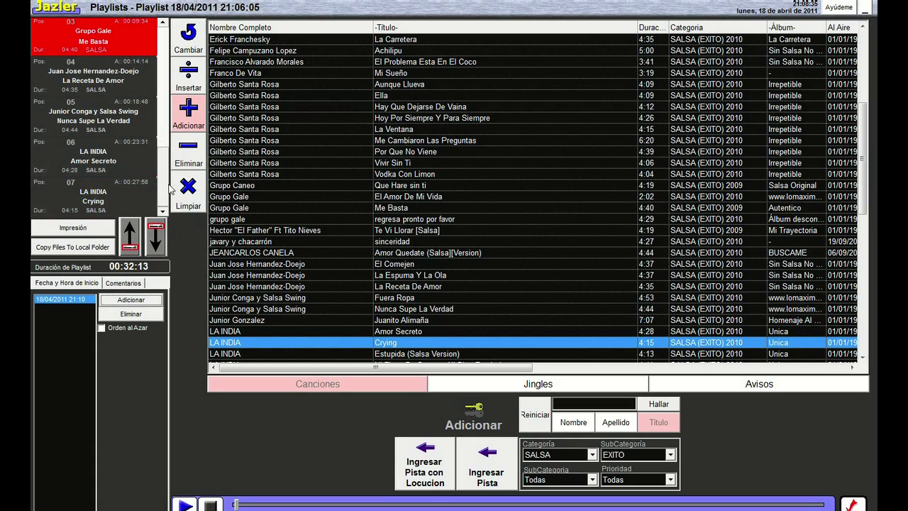
left_click_drag(161, 156, 143, 32)
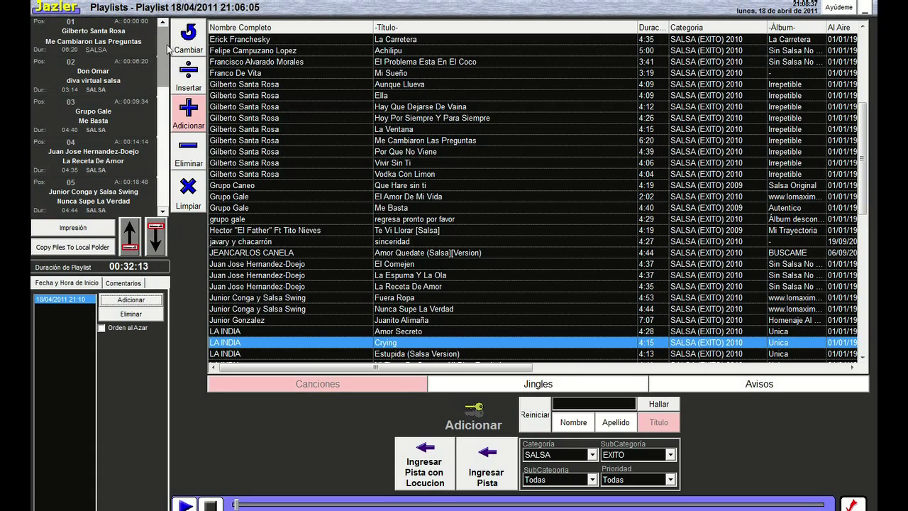
left_click(557, 387)
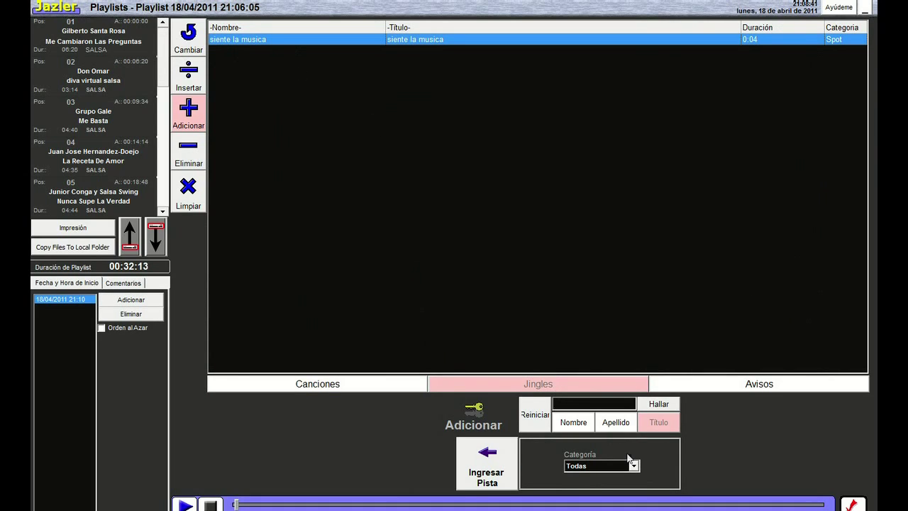
left_click(659, 406)
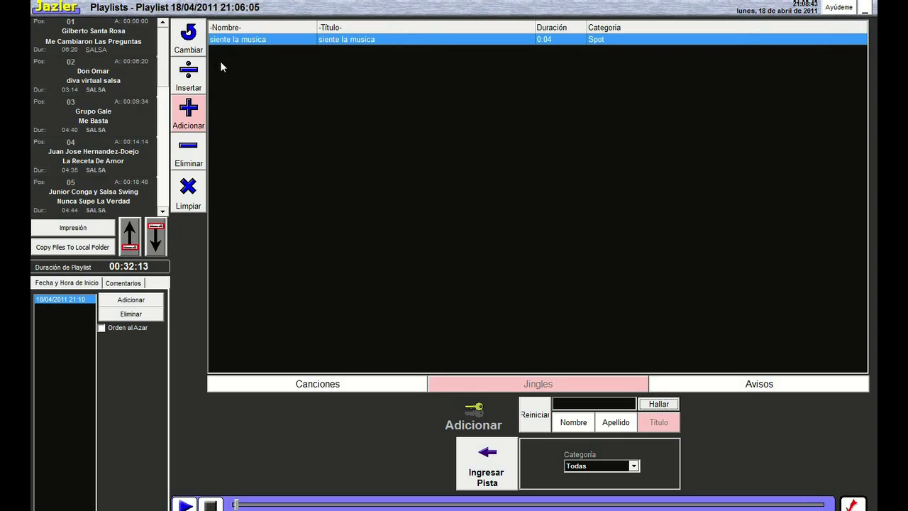
double_click(249, 42)
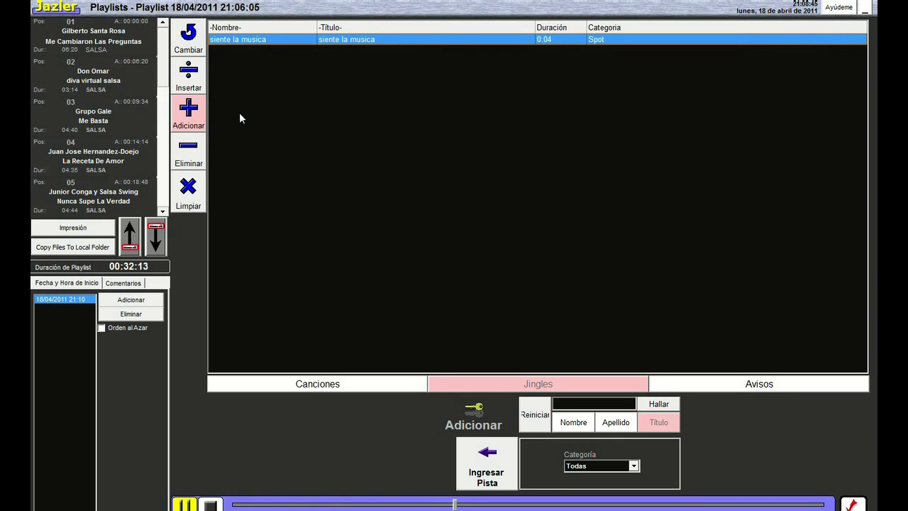
left_click(145, 72)
left_click(189, 79)
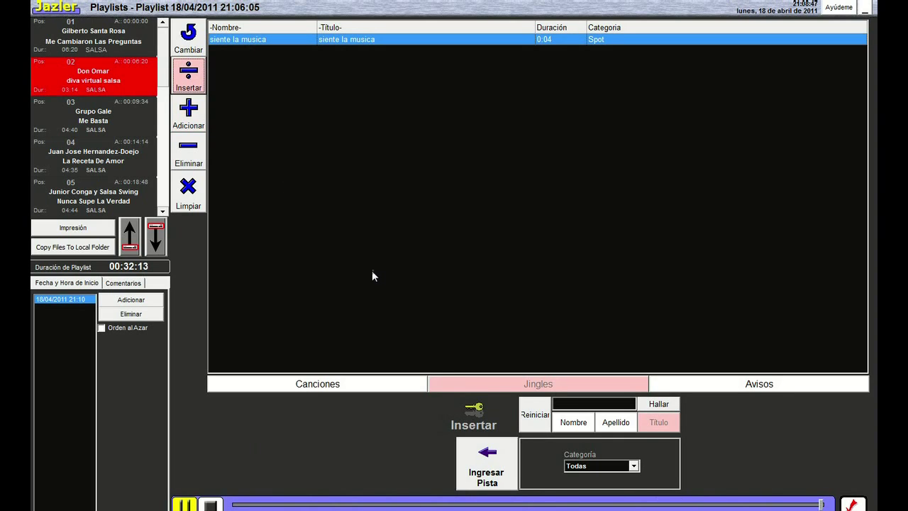
left_click(506, 458)
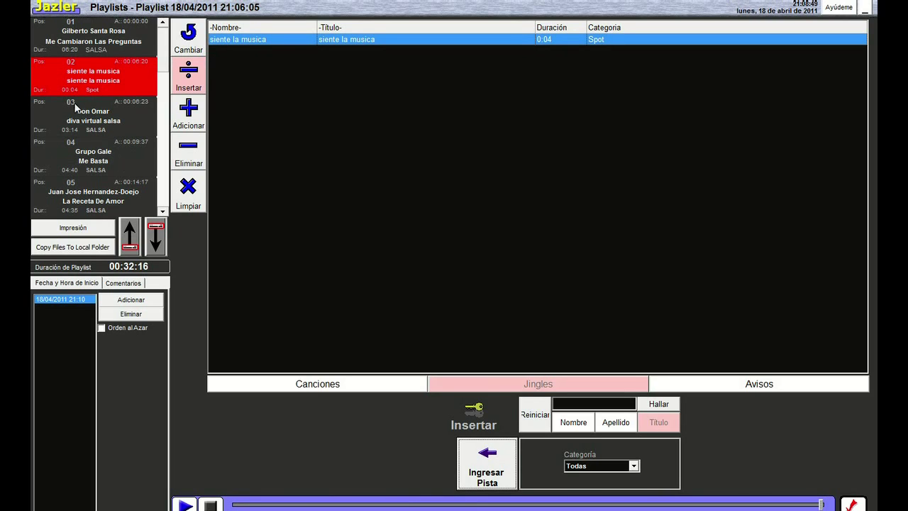
- Insert the "siente la musica" jingle before both "Me Basta" and "La Receta De Amor" in the playlist
left_click(95, 204)
left_click(118, 159)
left_click(494, 461)
left_click(162, 211)
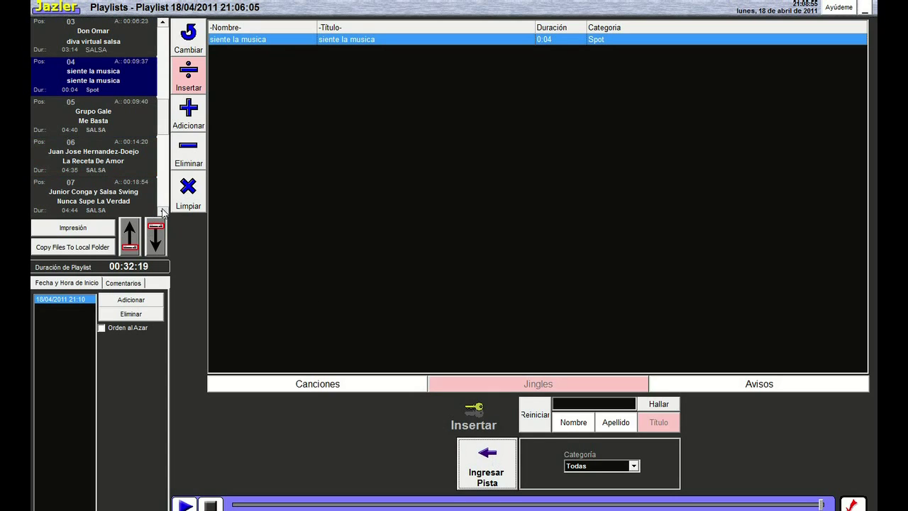
left_click(111, 129)
left_click(113, 160)
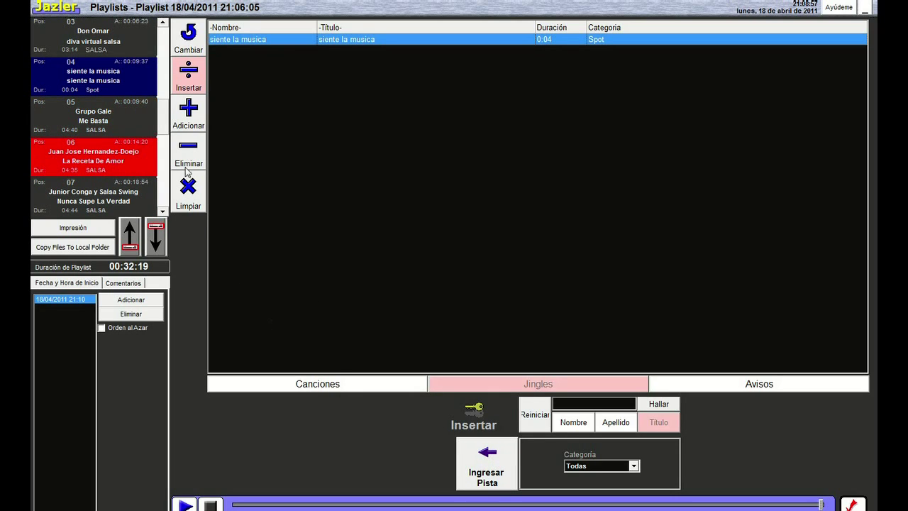
left_click(494, 465)
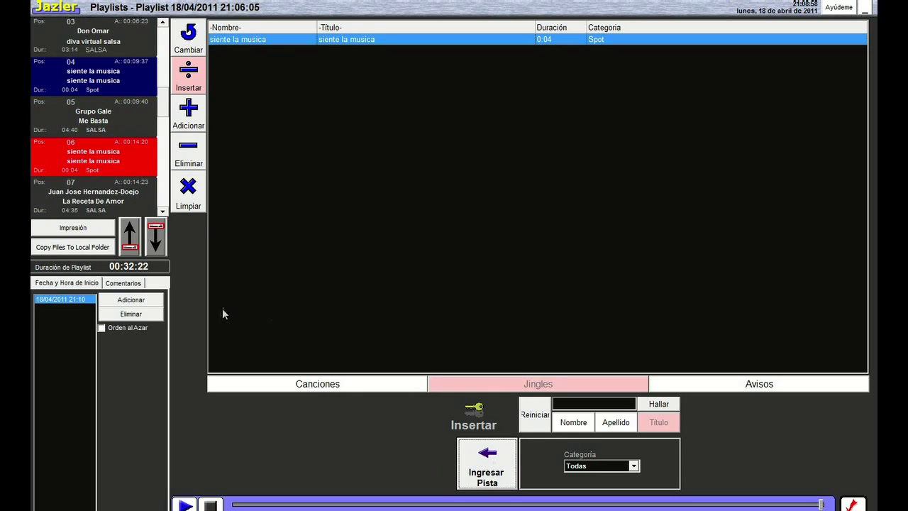
- Insert the "siente la musica" jingle before both "Nunca Supe La Verdad" and "Amor Secreto" in the playlist
left_click(162, 210)
left_click(162, 211)
left_click(122, 171)
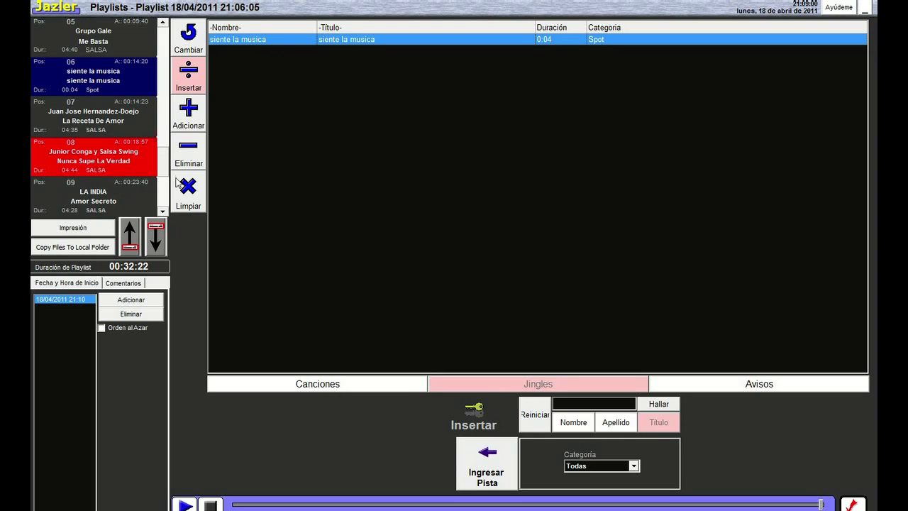
left_click(489, 472)
left_click(161, 211)
left_click(162, 211)
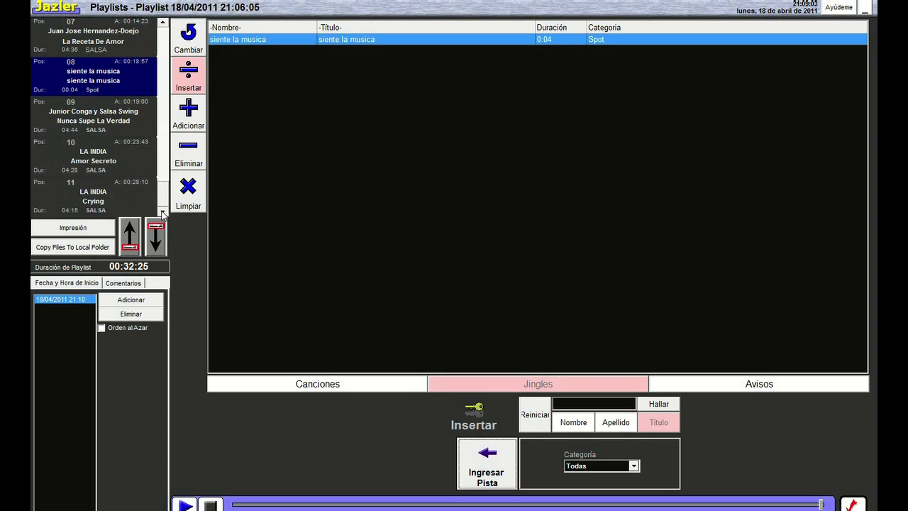
left_click(102, 169)
left_click(488, 461)
- Insert the "siente la musica" jingle before "Crying", and save the playlist and close the playlist database
left_click(162, 211)
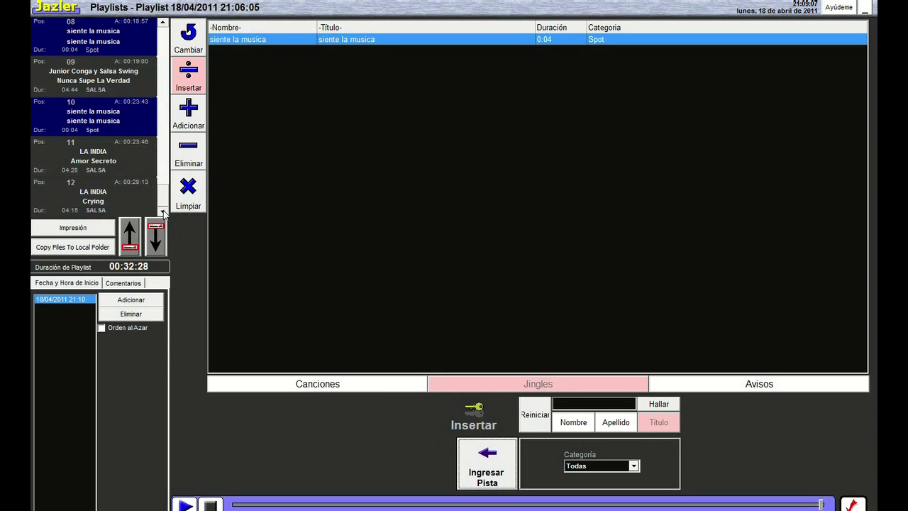
left_click(132, 186)
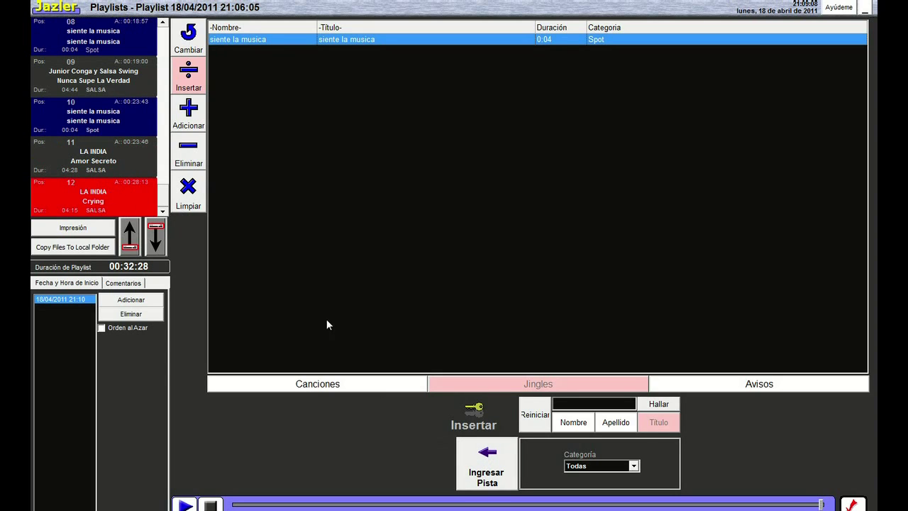
left_click(487, 461)
scroll(148, 28, "up", 5)
scroll(149, 44, "down", 5)
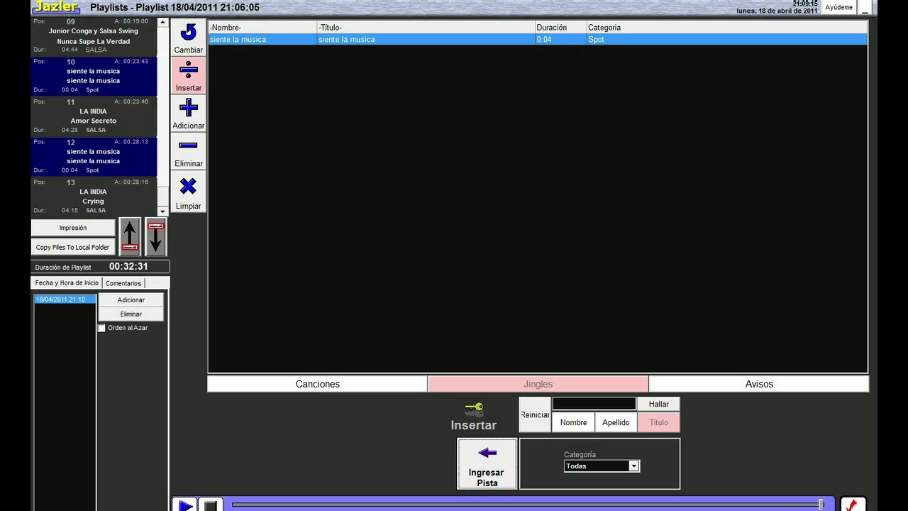
left_click(852, 504)
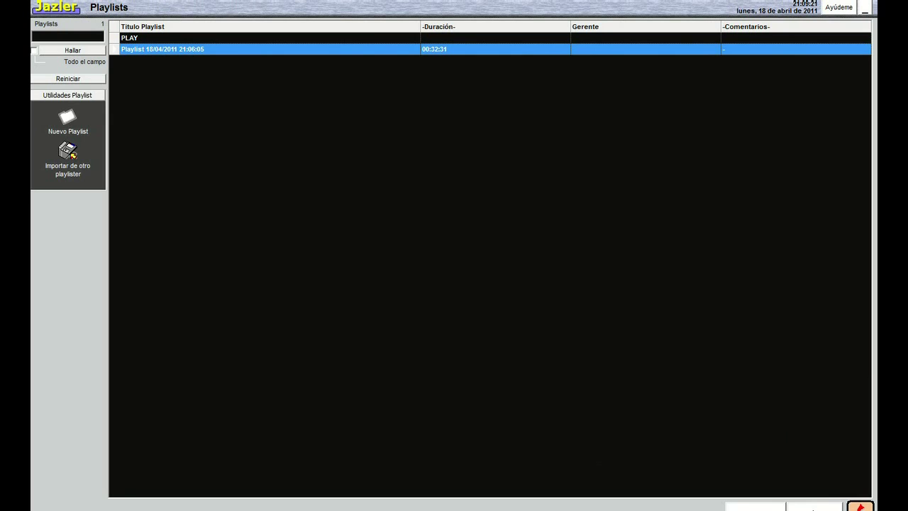
left_click(859, 506)
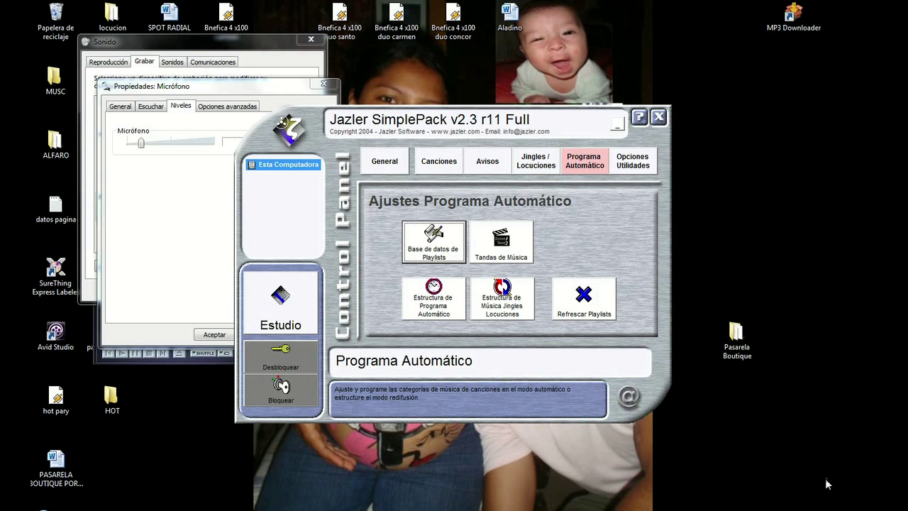
- Switch the broadcasting studio to Piloto Automático and stop the song that is playing
left_click(281, 315)
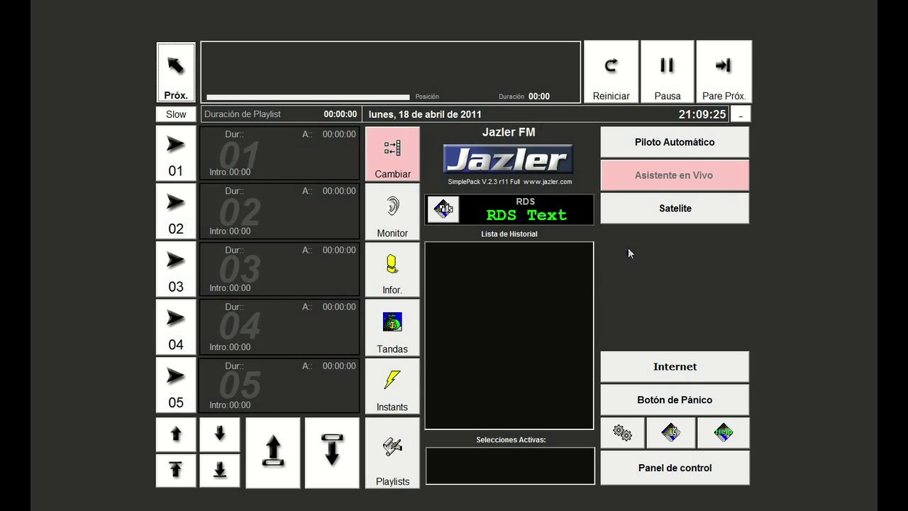
left_click(672, 145)
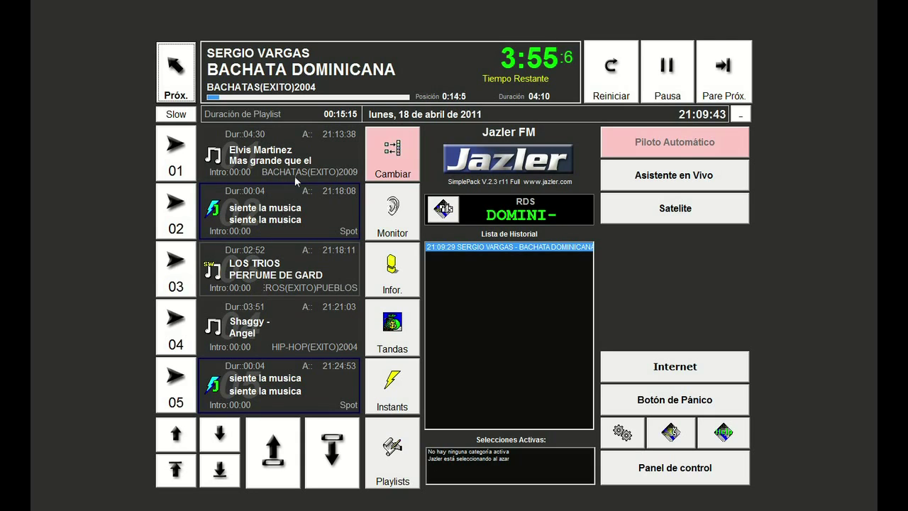
left_click(704, 87)
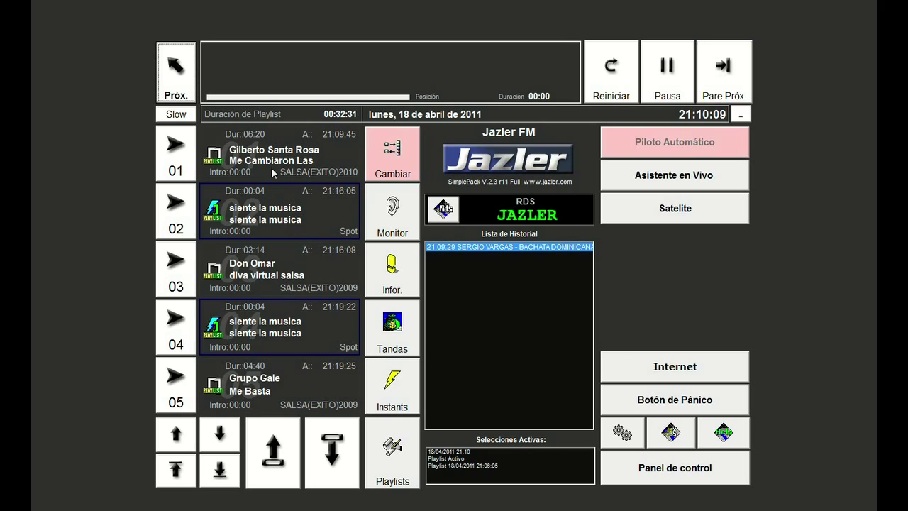
- Examine the first entries of the scheduled playlist loaded in the studio's queue
double_click(275, 161)
left_click(269, 223)
left_click(274, 282)
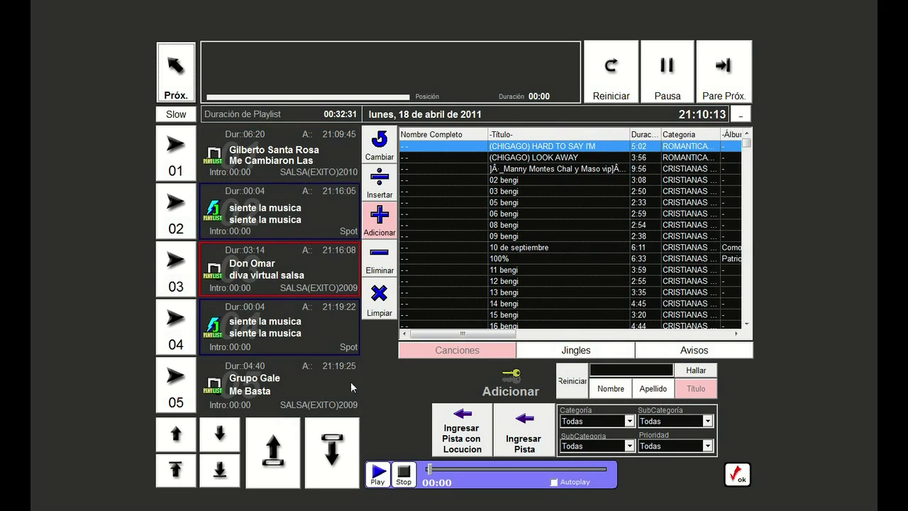
left_click(737, 475)
left_click(671, 468)
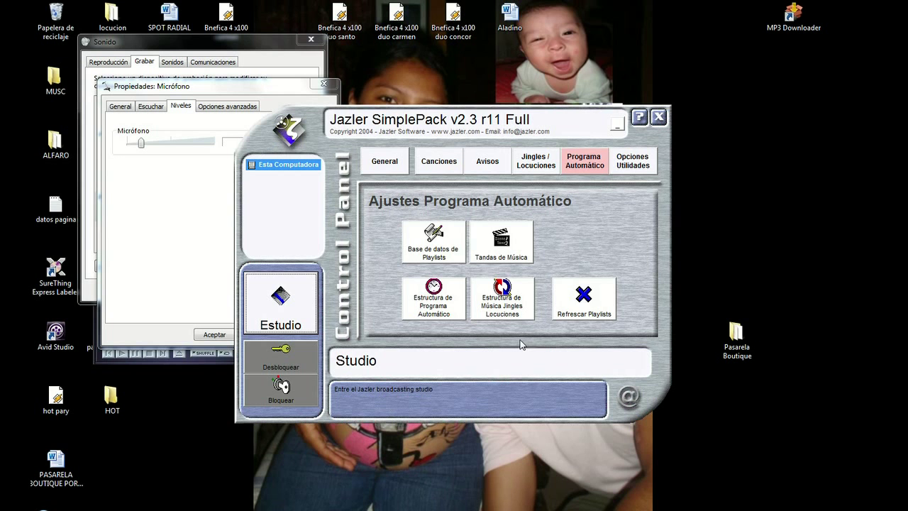
left_click(299, 300)
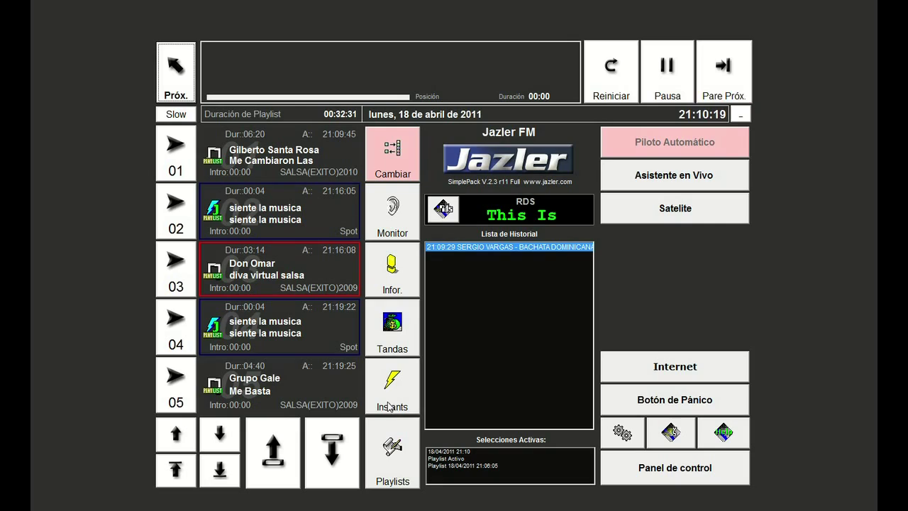
- Delete the playlist named "PLAY" from the playlist database
left_click(712, 471)
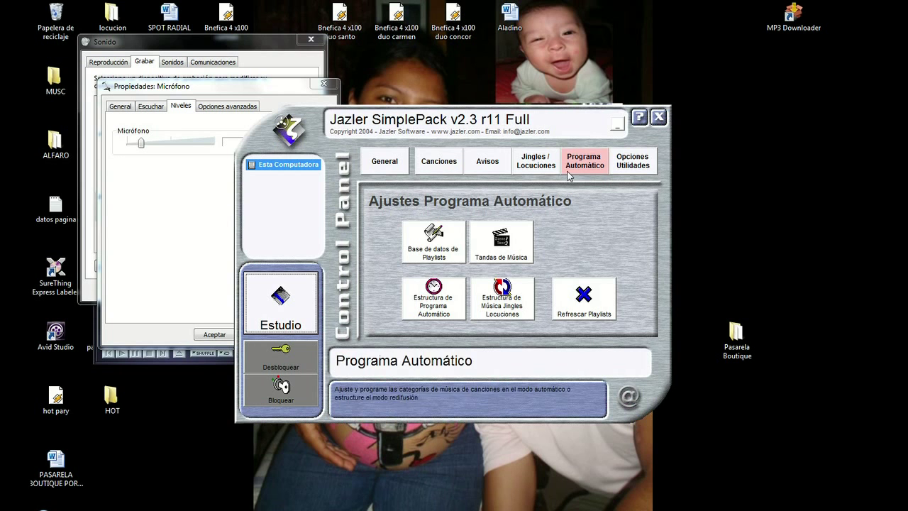
left_click(444, 253)
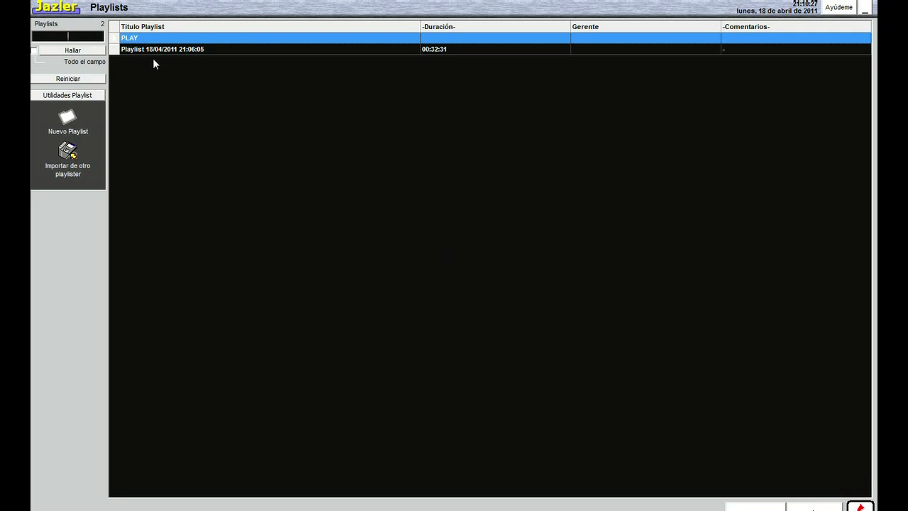
left_click(153, 39)
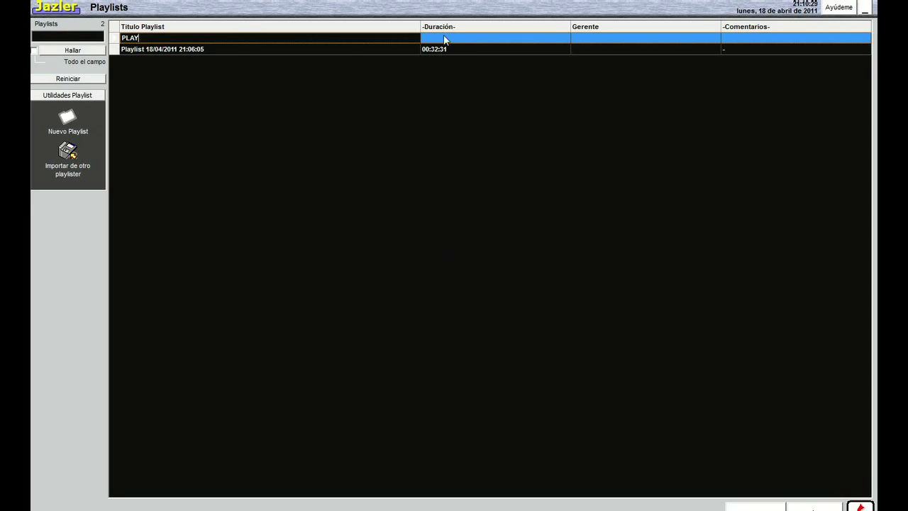
key("Tab")
key("Delete")
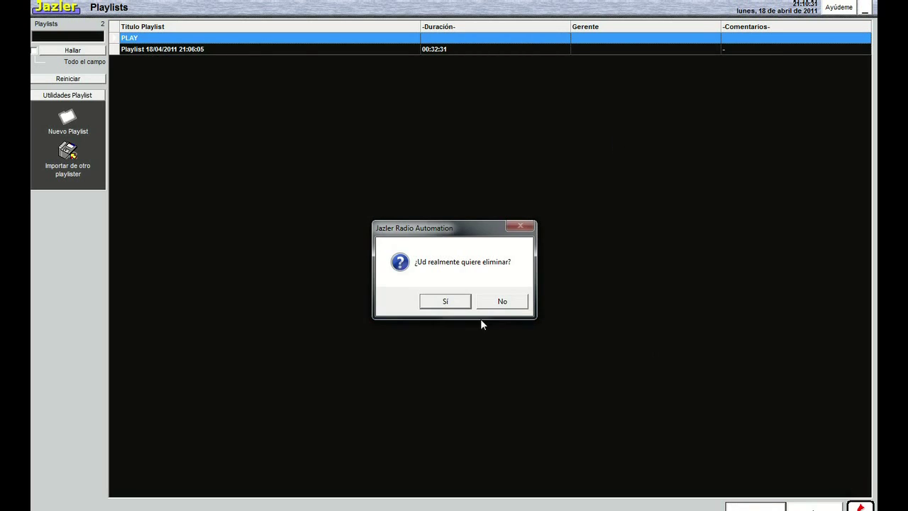
left_click(445, 301)
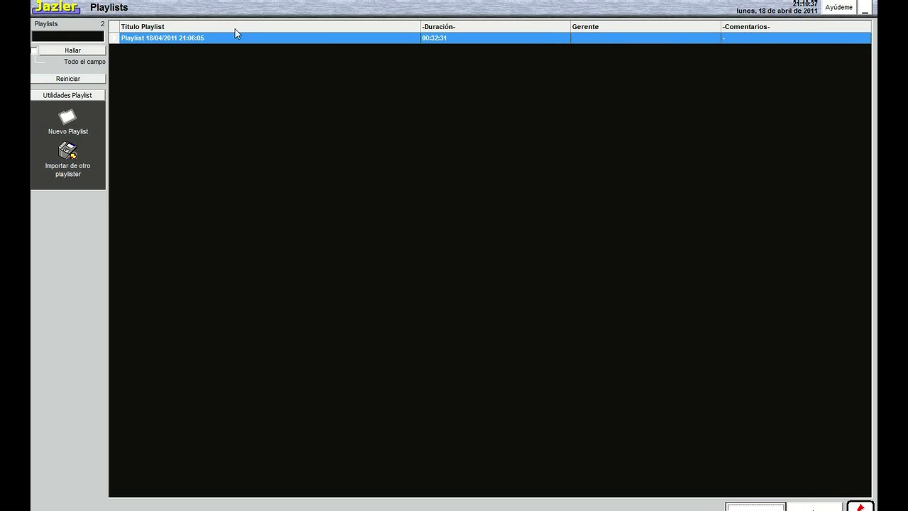
- Open the remaining playlist "Playlist 18/04/2011 21:06:05" for editing
left_click(158, 39)
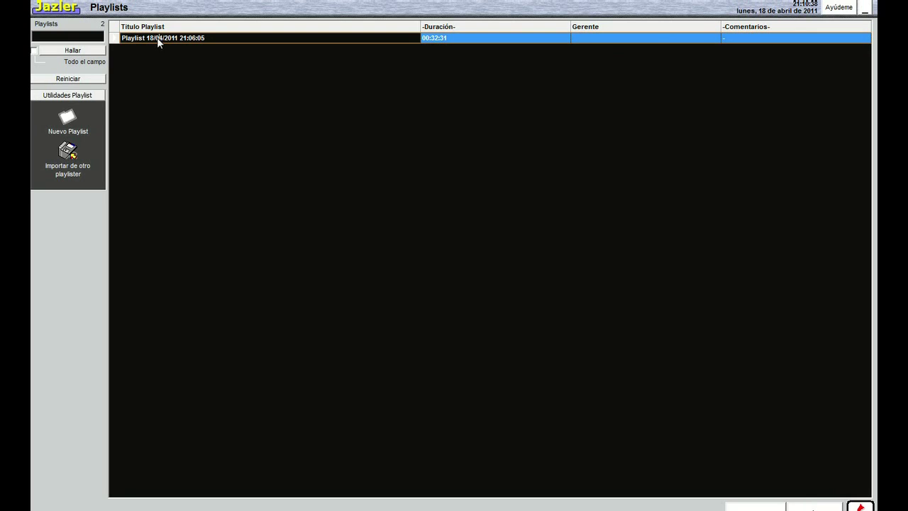
left_click(115, 41)
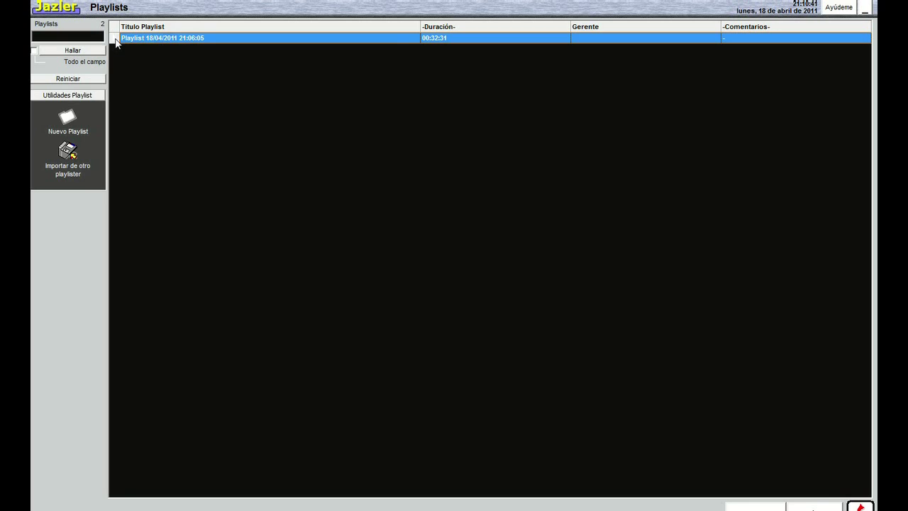
double_click(115, 41)
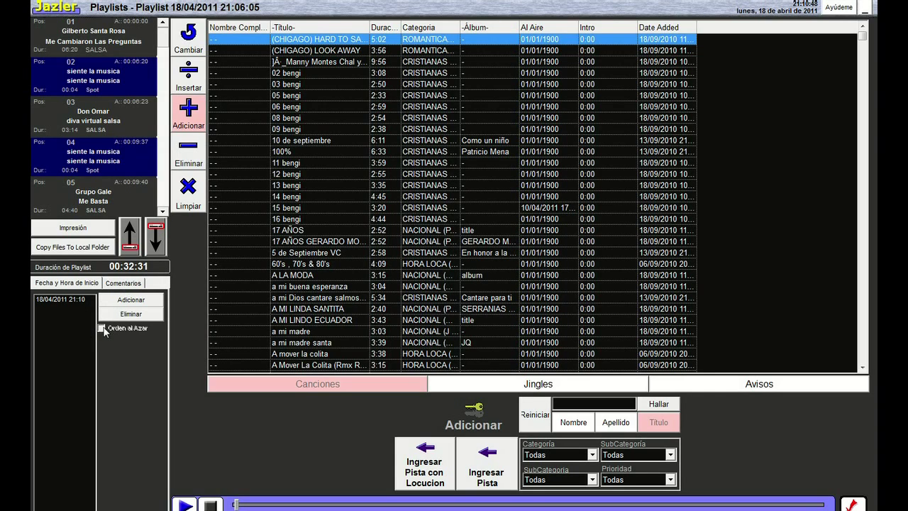
- Try random order (Orden al Azar) for the playlist's 18/04/2011 21:10 start, checking its entries to the last track before switching the option off
left_click(78, 299)
left_click(102, 328)
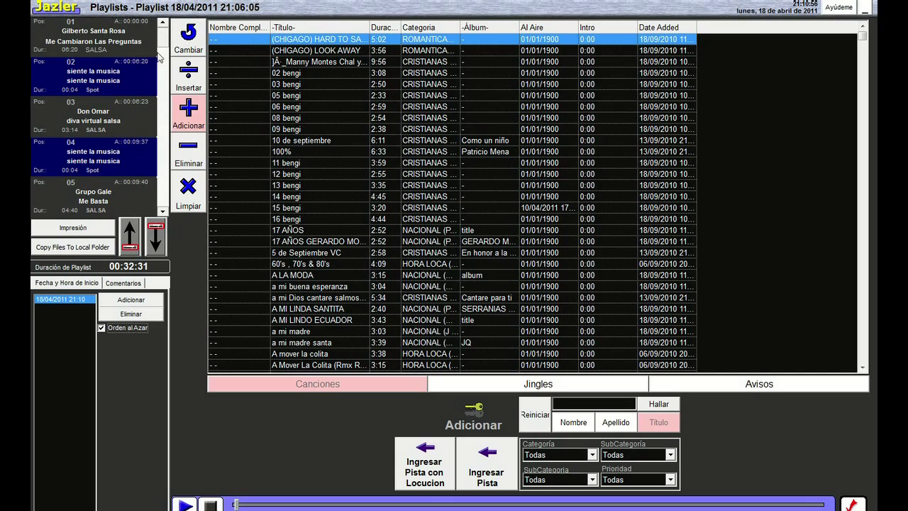
mouse_move(162, 34)
left_mouse_down()
mouse_move(173, 121)
mouse_move(163, 192)
mouse_move(160, 25)
left_mouse_up()
left_click_drag(163, 32, 167, 215)
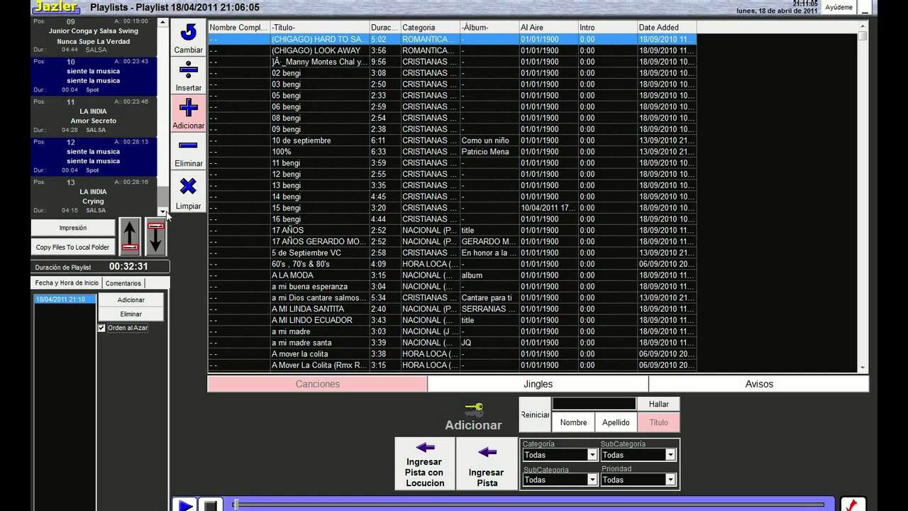
left_click(111, 190)
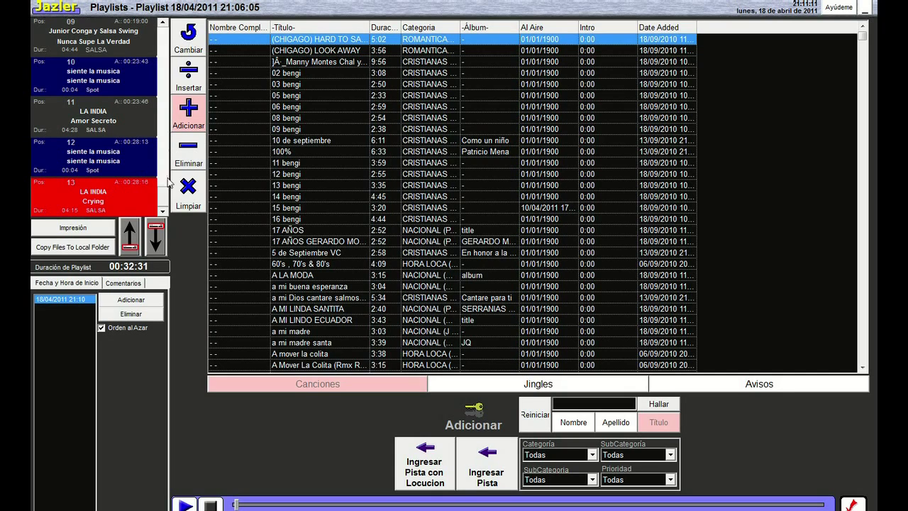
left_click(116, 329)
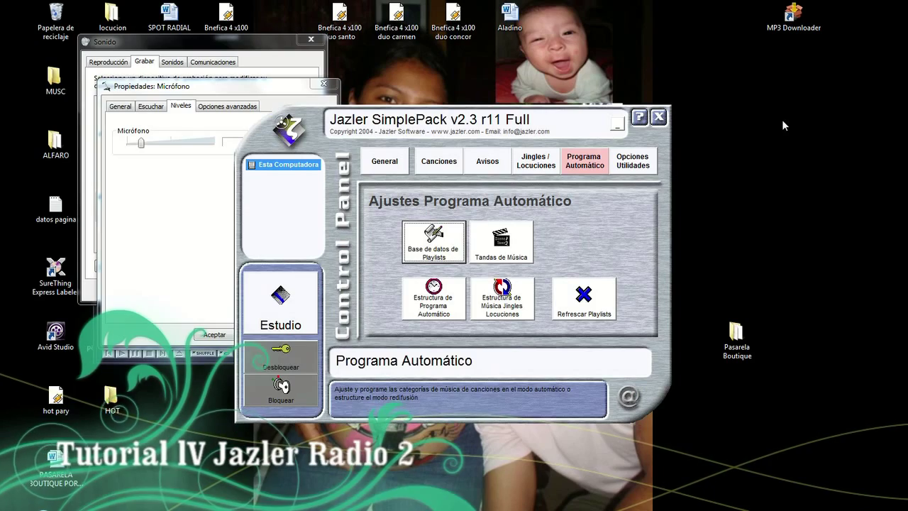
- Check the scheduled playlist's queue in the broadcasting studio, and return through the control panel to the playlist database
left_click(280, 305)
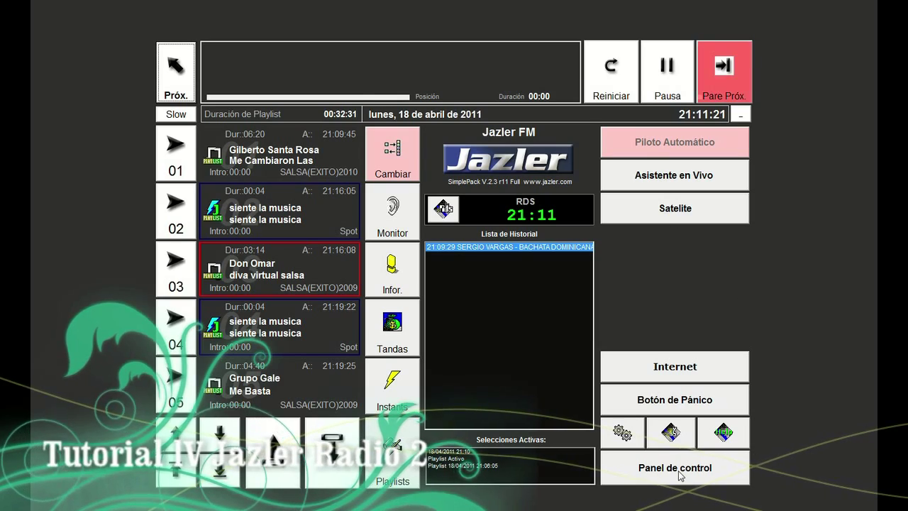
left_click(678, 470)
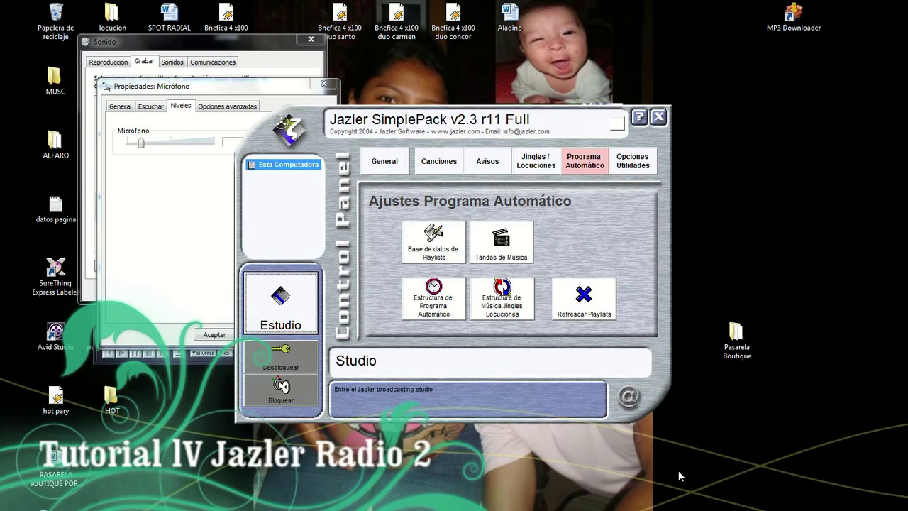
left_click(435, 257)
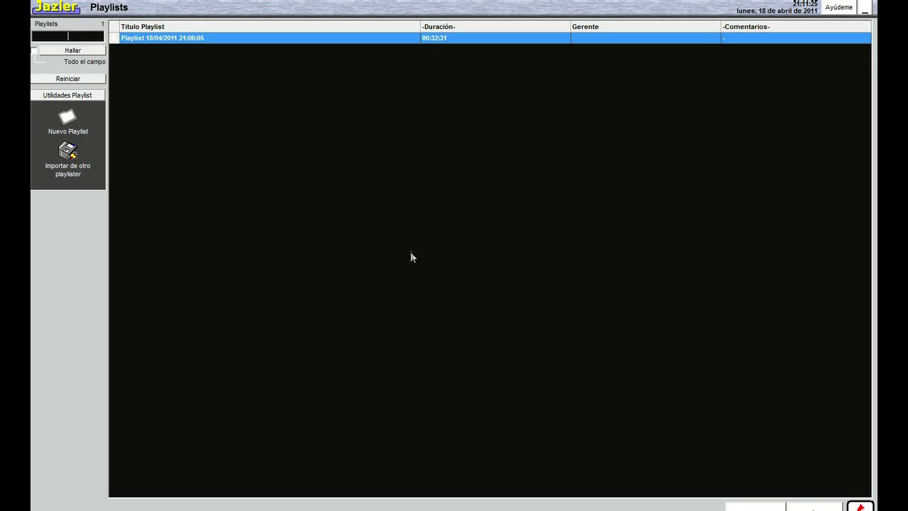